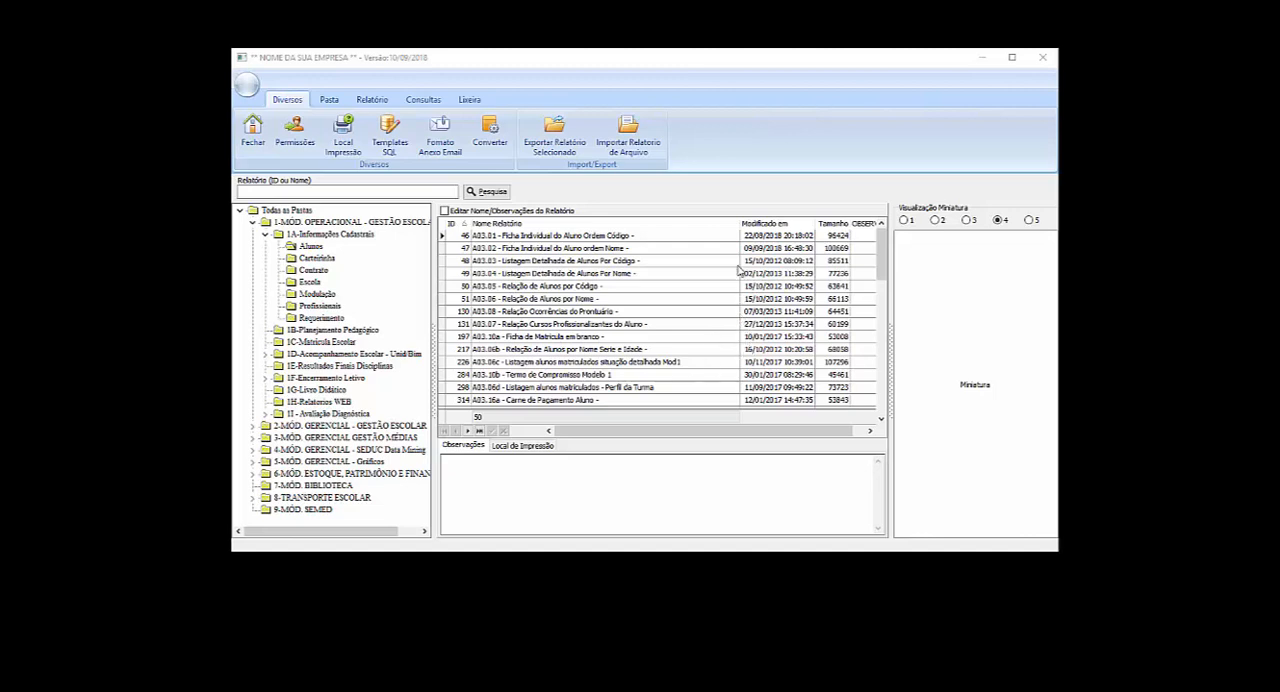
# - Narrow the report name column and adjust the size column in the report list to reveal the observations column
pyautogui.click(740, 221)
pyautogui.moveTo(740, 221); pyautogui.dragTo(717, 221)
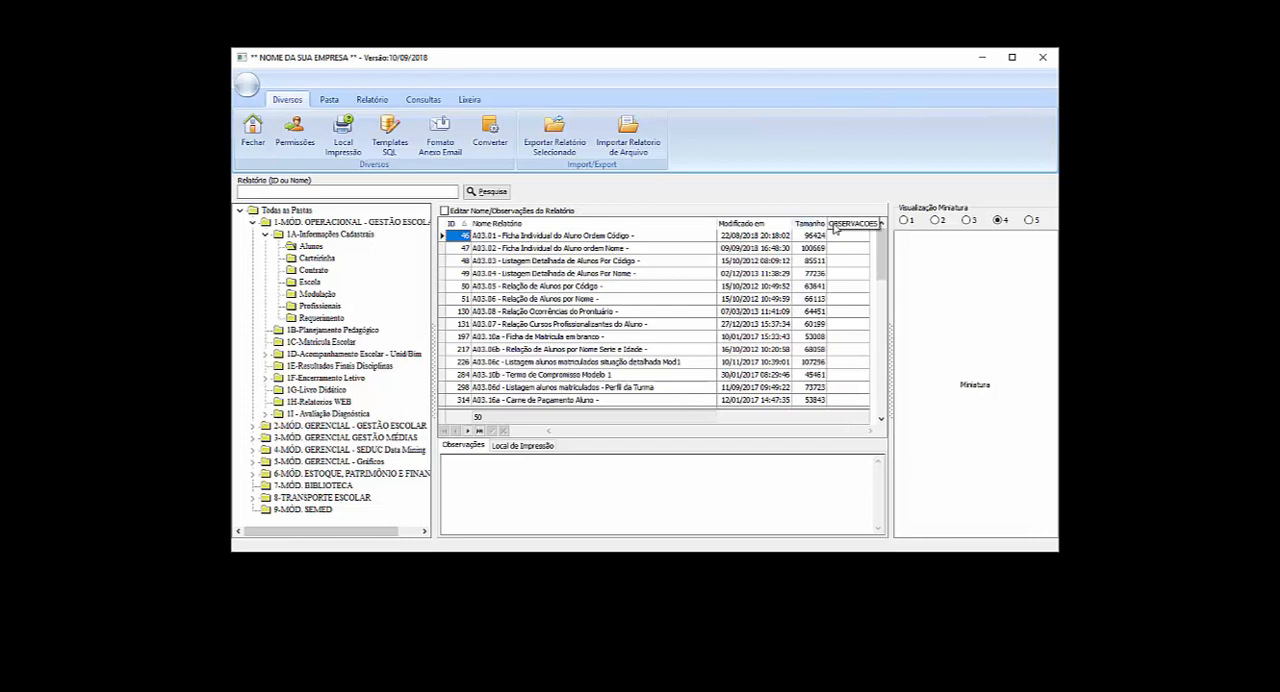
pyautogui.moveTo(827, 222); pyautogui.dragTo(831, 223)
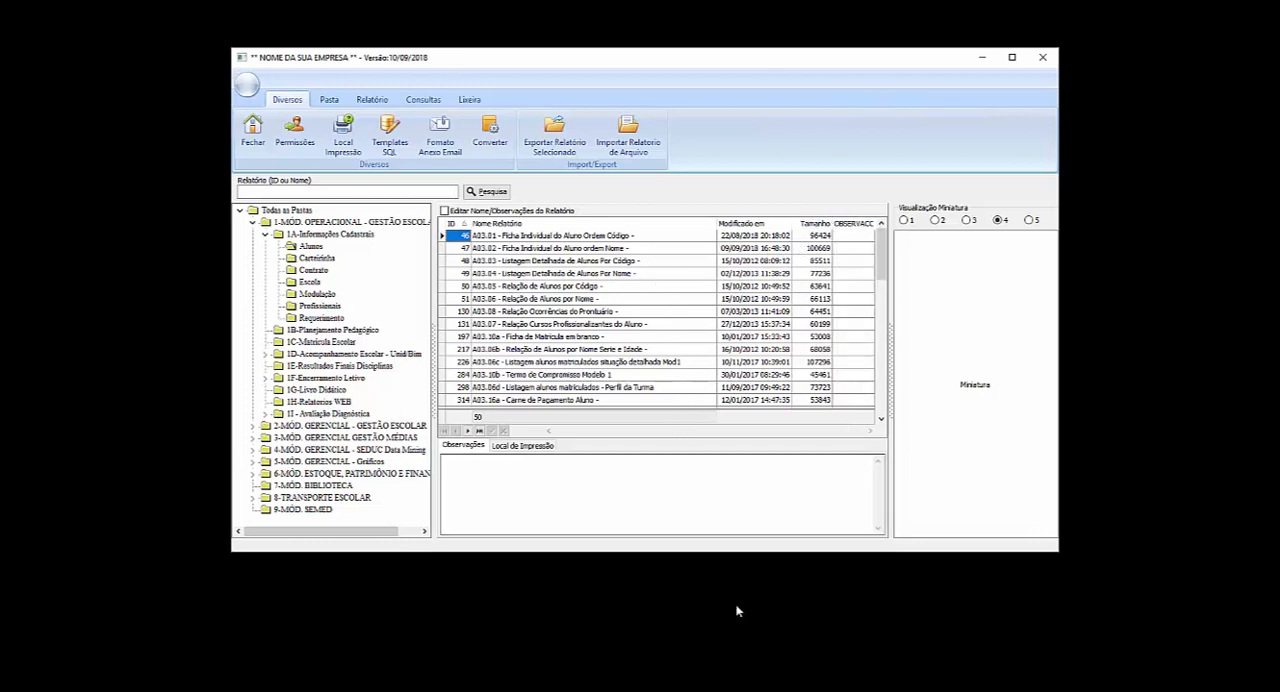
# - Switch to Notepad and place its window with the sample report URLs over the report manager
pyautogui.click(727, 690)
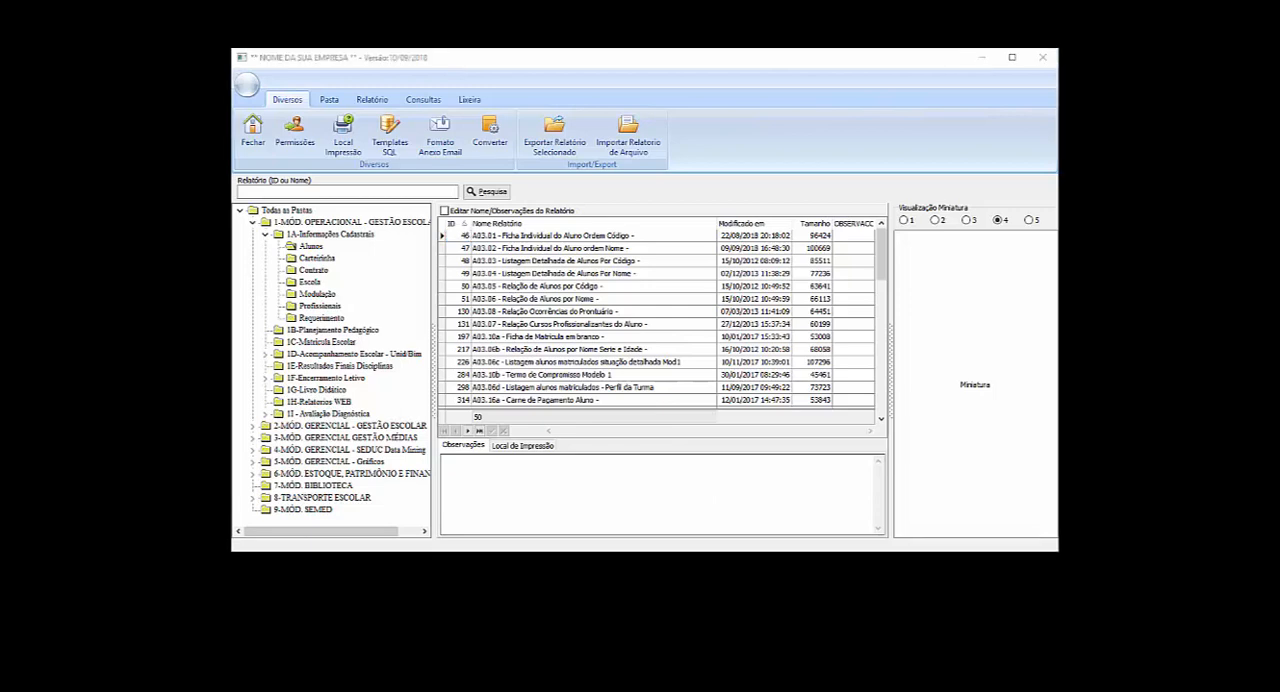
pyautogui.click(727, 690)
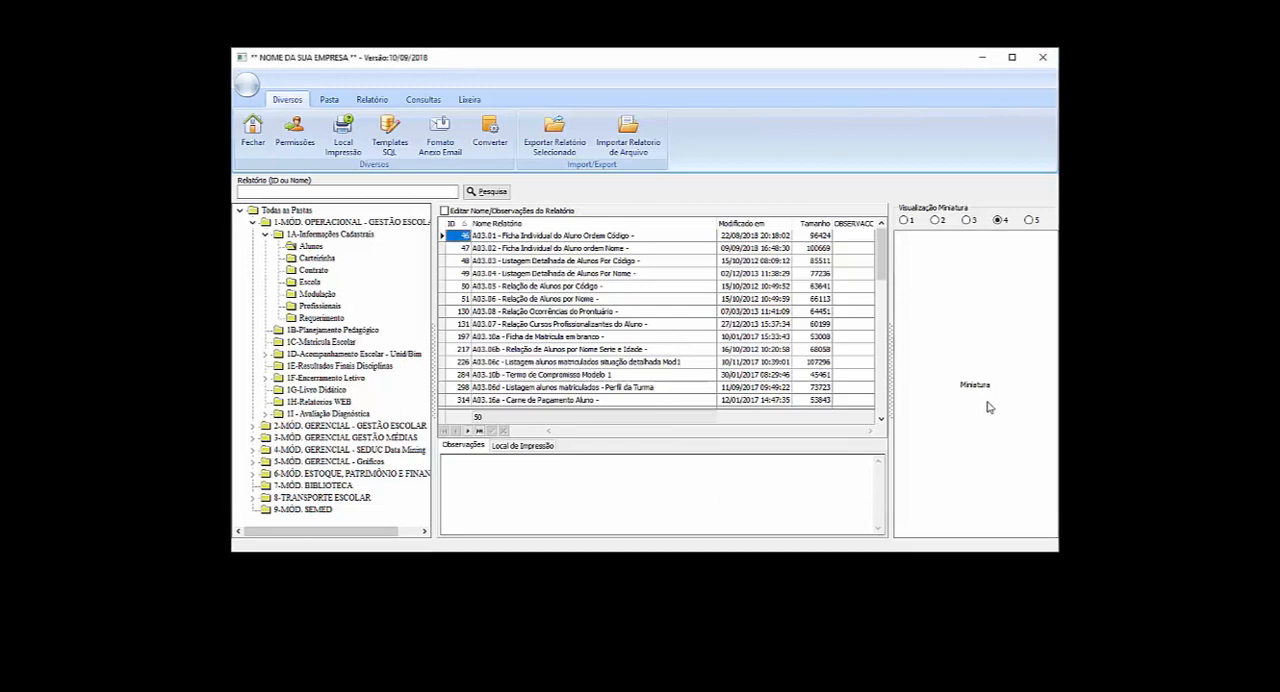
pyautogui.click(727, 690)
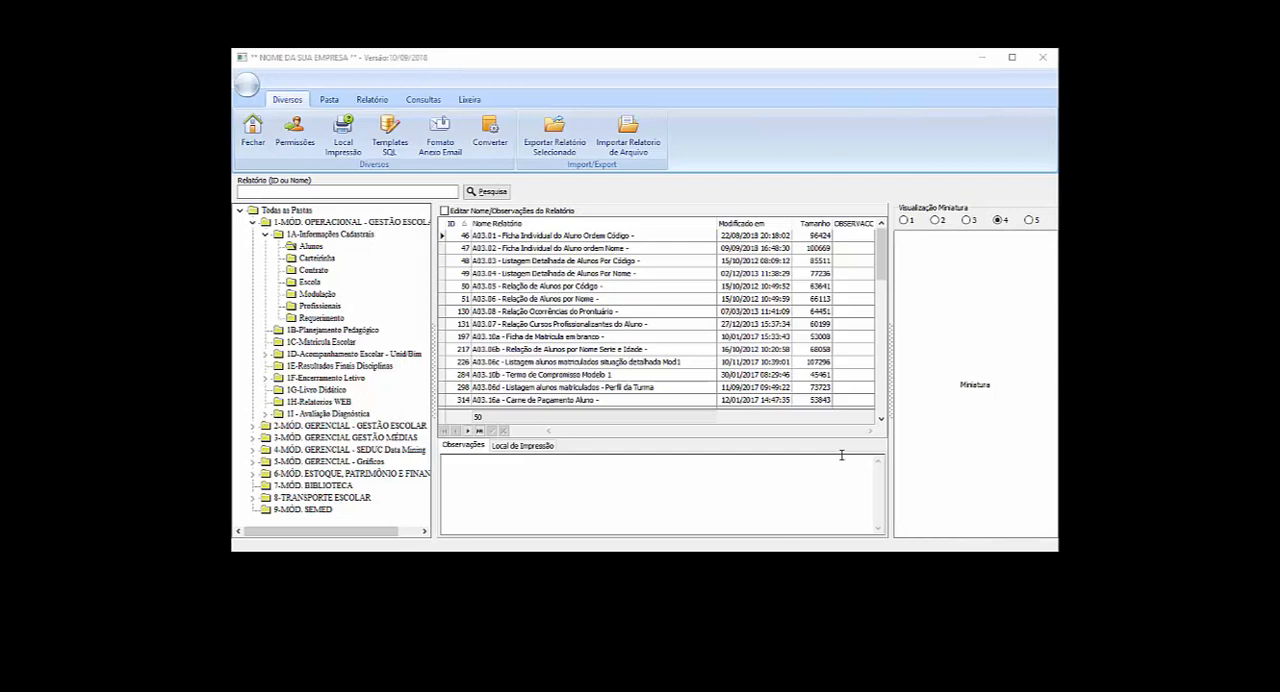
pyautogui.moveTo(1279, 150); pyautogui.dragTo(488, 114)
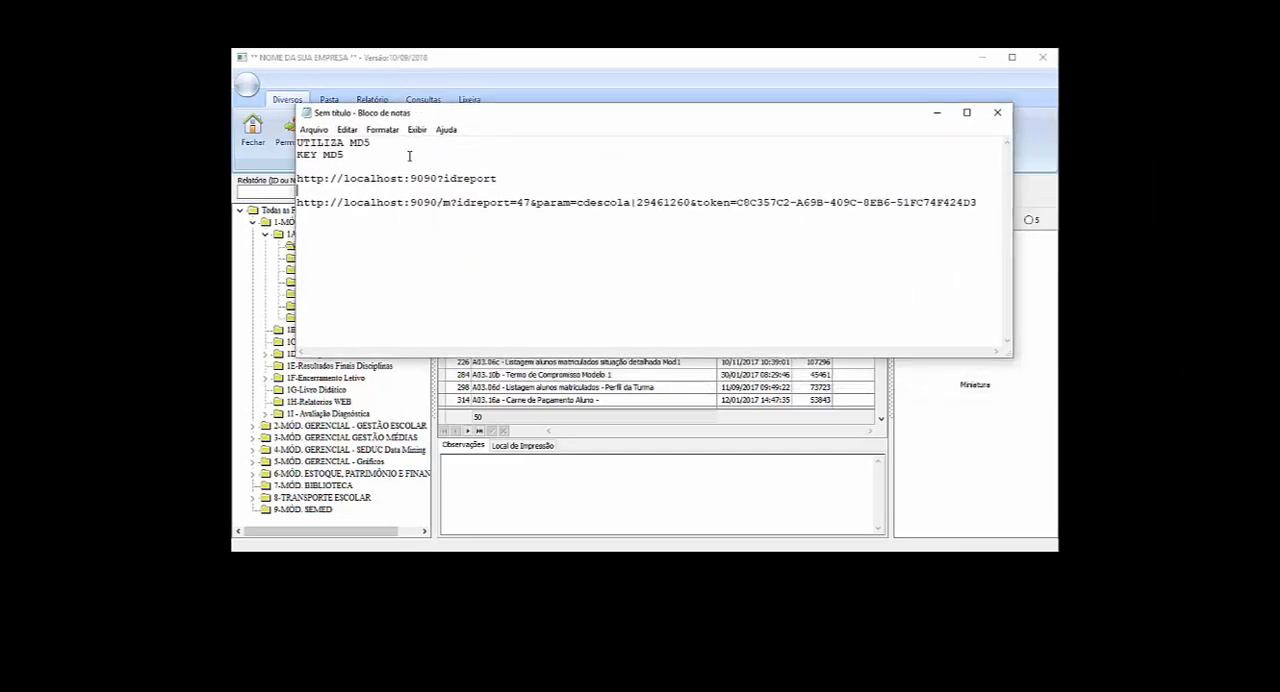
# - Delete the two MD5 lines and the extra blank line above the first URL in the note
pyautogui.click(369, 158)
pyautogui.moveTo(369, 158); pyautogui.dragTo(265, 122)
pyautogui.press('Delete')
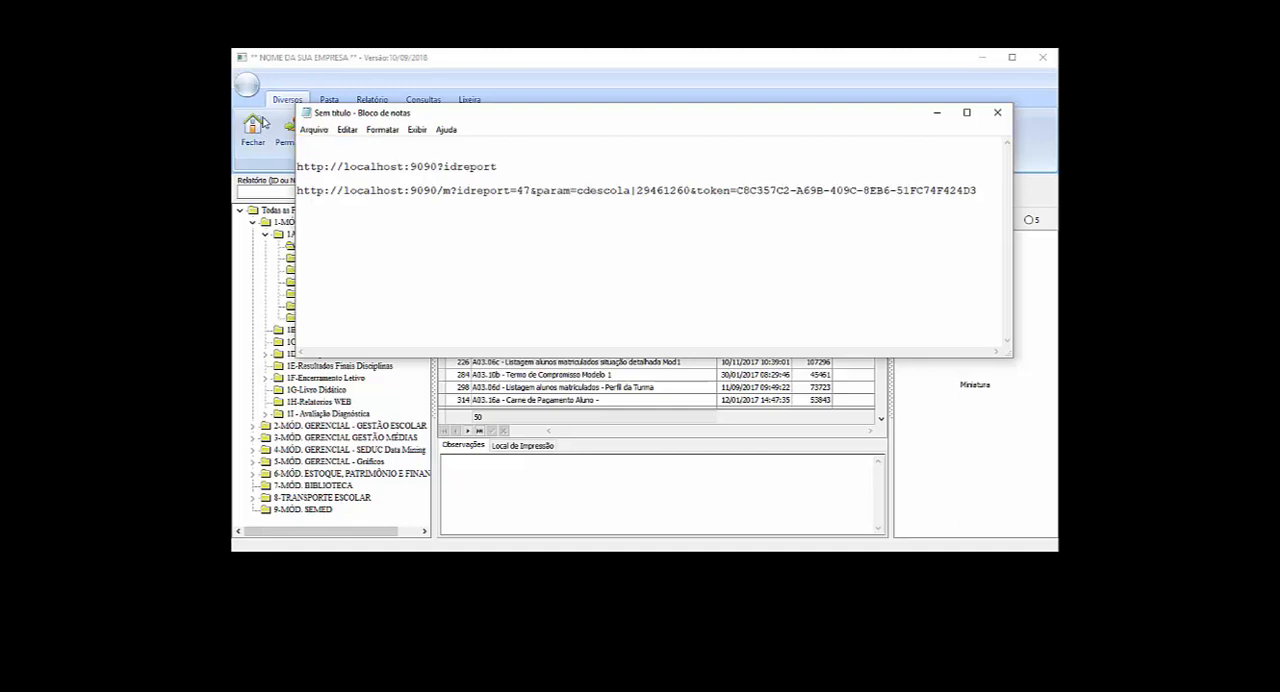
pyautogui.press('Delete')
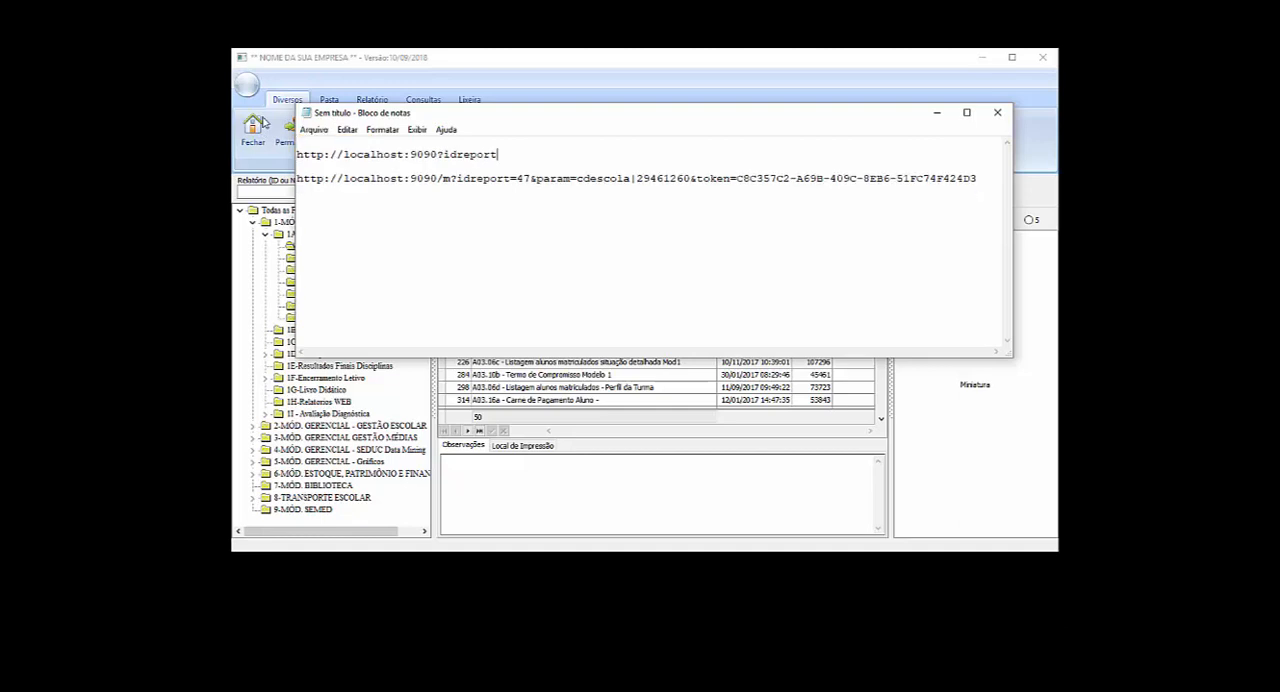
# - Remove the "m" before "?idreport" in the second URL so its path starts directly with the parameters
pyautogui.press('Left')
pyautogui.press('Left')
pyautogui.press('Left')
pyautogui.press('Down')
pyautogui.press('Right')
pyautogui.press('Delete')
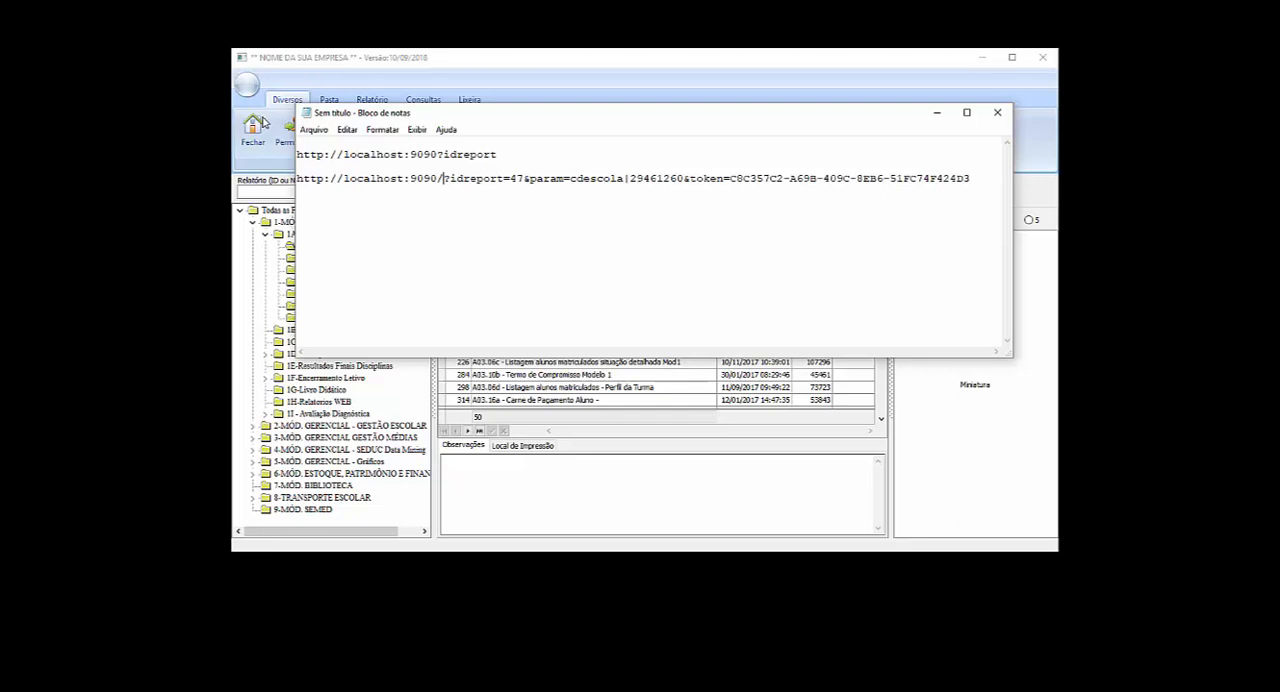
pyautogui.press('Right')
# - Reposition the note window and highlight the token parameter and its value in the second URL
pyautogui.moveTo(620, 117); pyautogui.dragTo(575, 160)
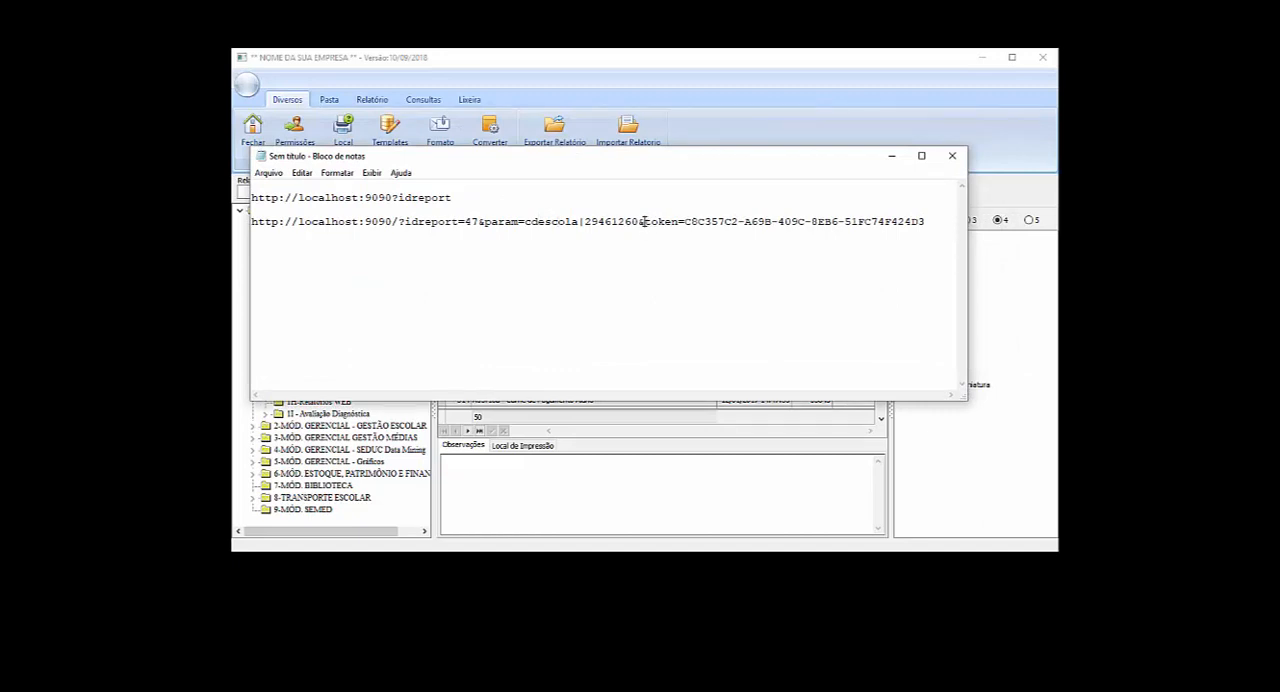
pyautogui.moveTo(643, 221); pyautogui.dragTo(680, 221)
pyautogui.moveTo(684, 221); pyautogui.dragTo(929, 221)
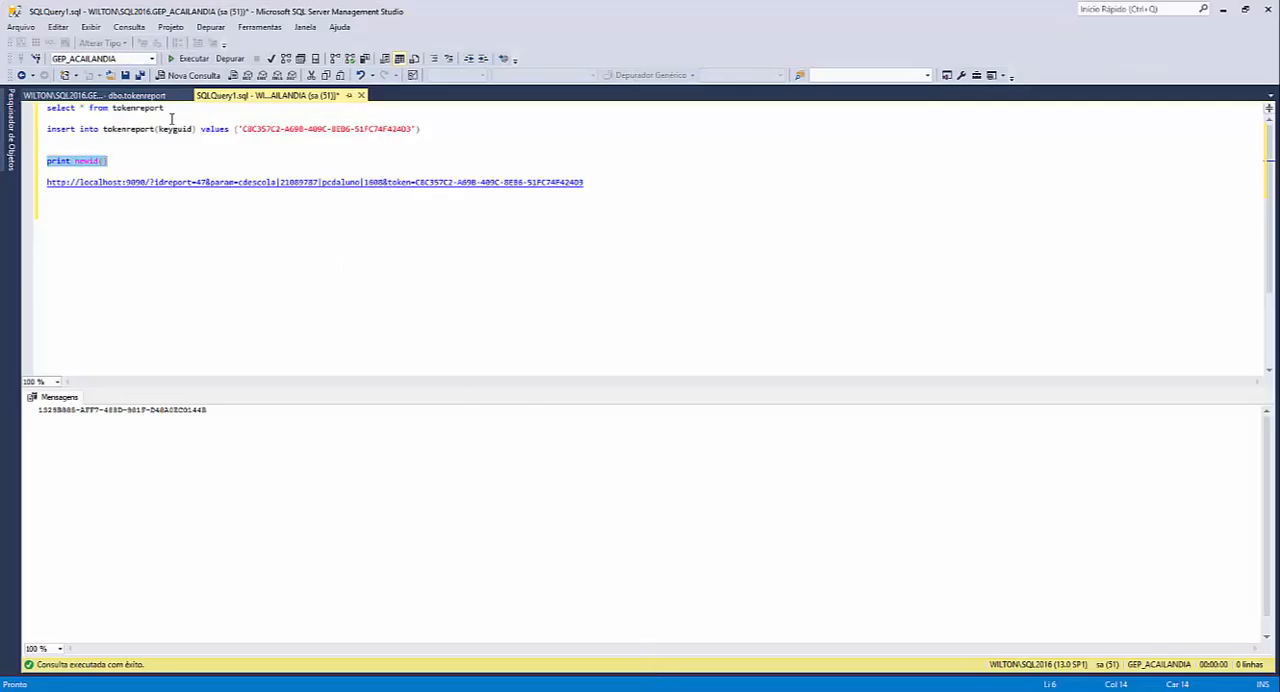
# - In SQL Server Management Studio, run "select * from tokenreport" and highlight the key value in the insert statement
pyautogui.moveTo(181, 110); pyautogui.dragTo(32, 111)
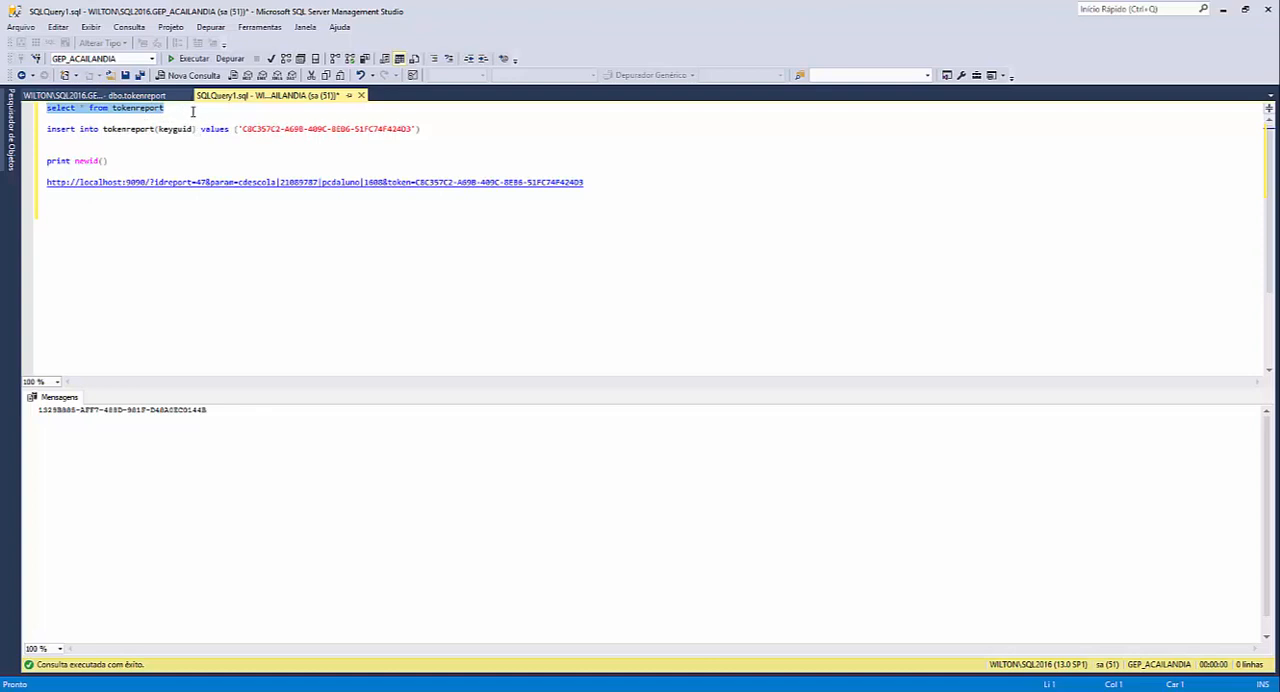
pyautogui.press('F5')
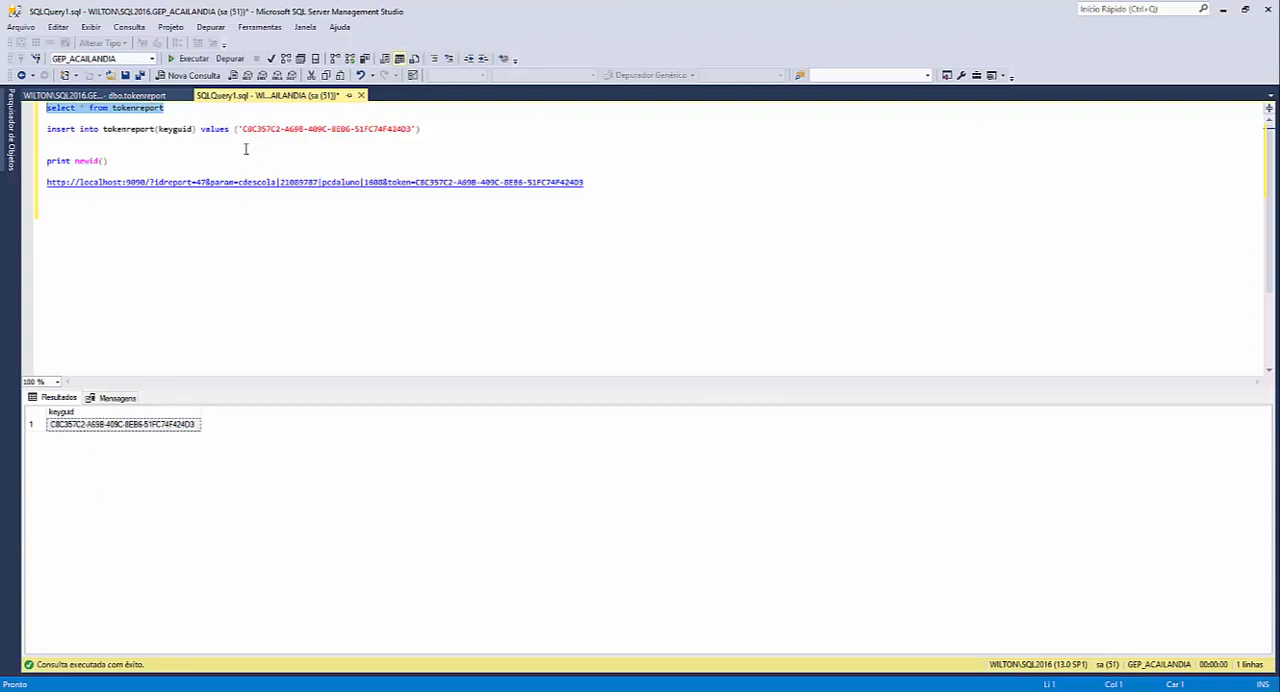
pyautogui.moveTo(242, 130); pyautogui.dragTo(411, 130)
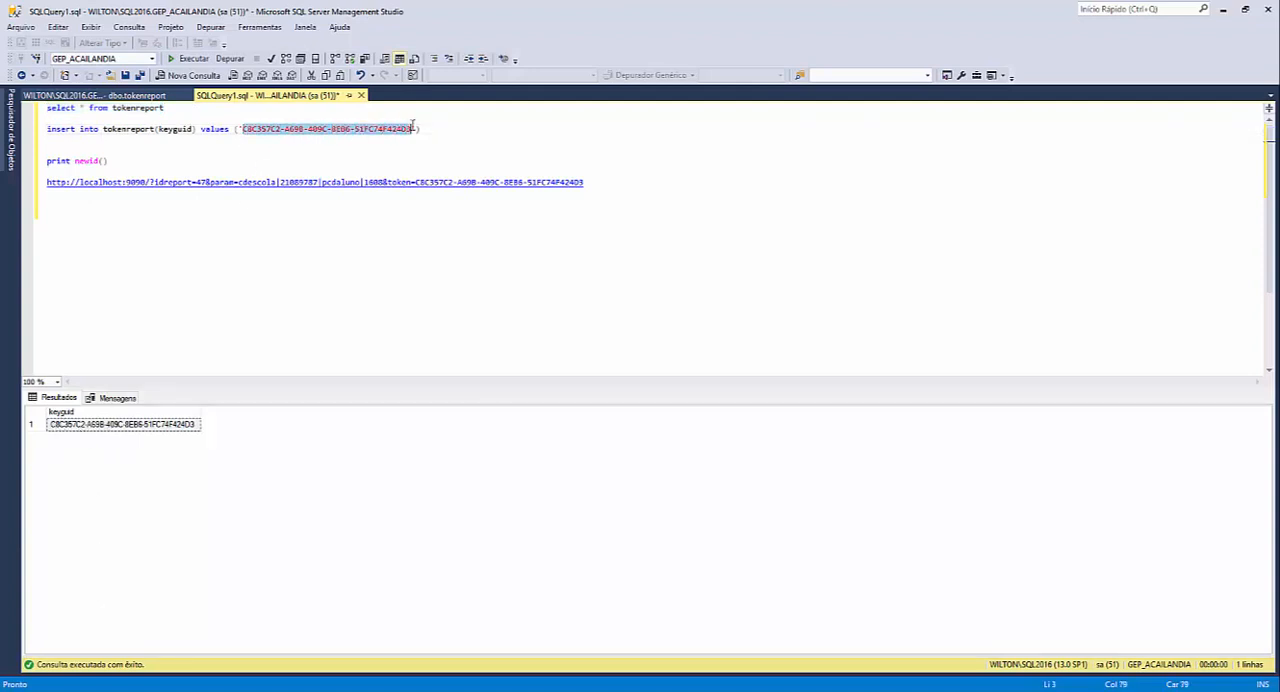
# - Run only the "print newid()" statement and select the generated GUID in the messages
pyautogui.click(126, 166)
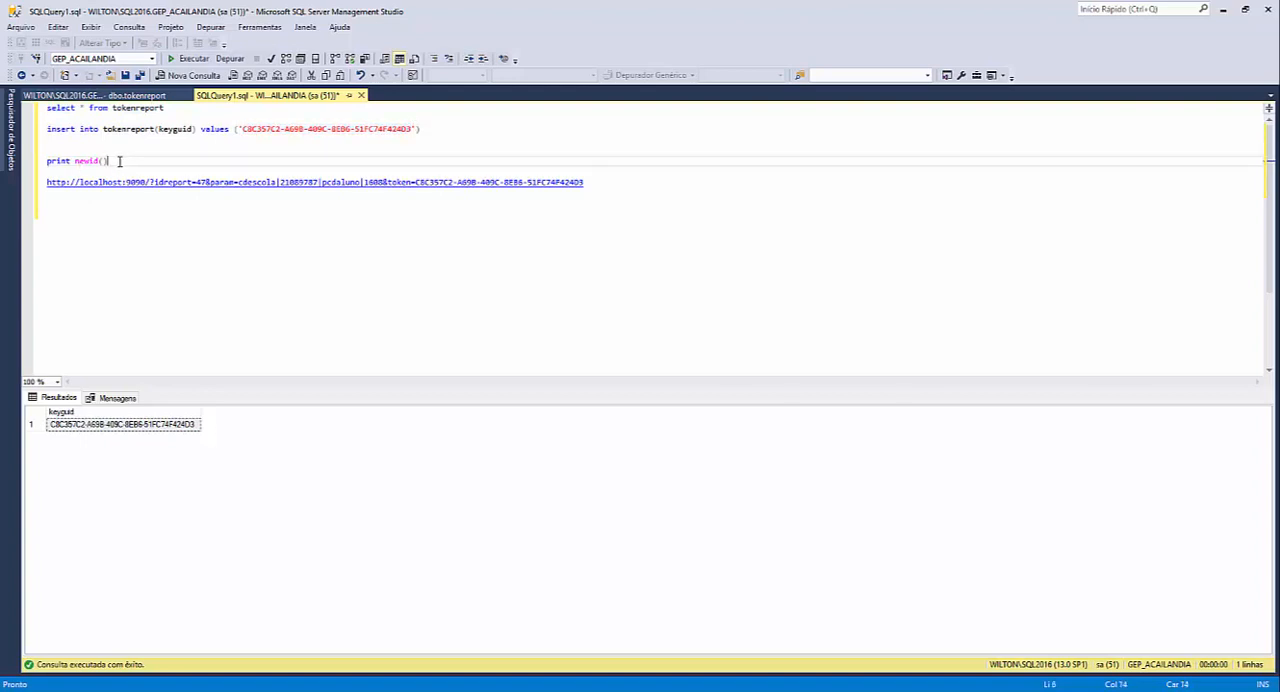
pyautogui.moveTo(23, 168); pyautogui.dragTo(27, 160)
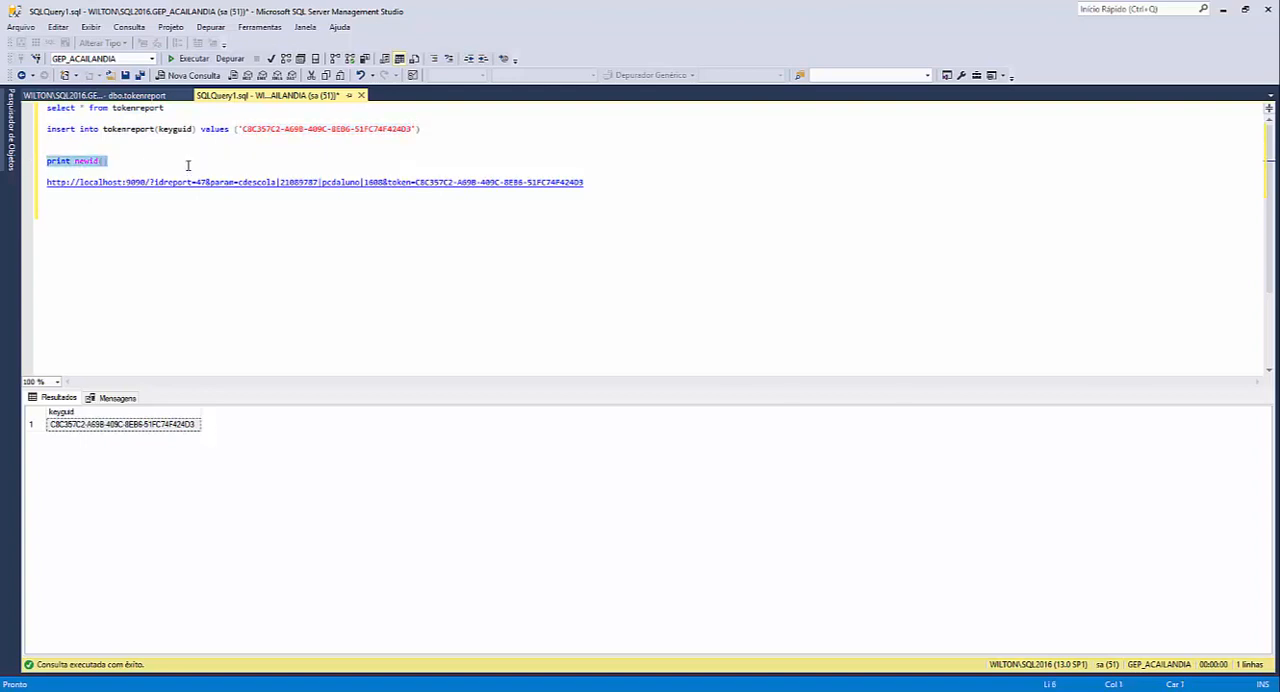
pyautogui.press('F5')
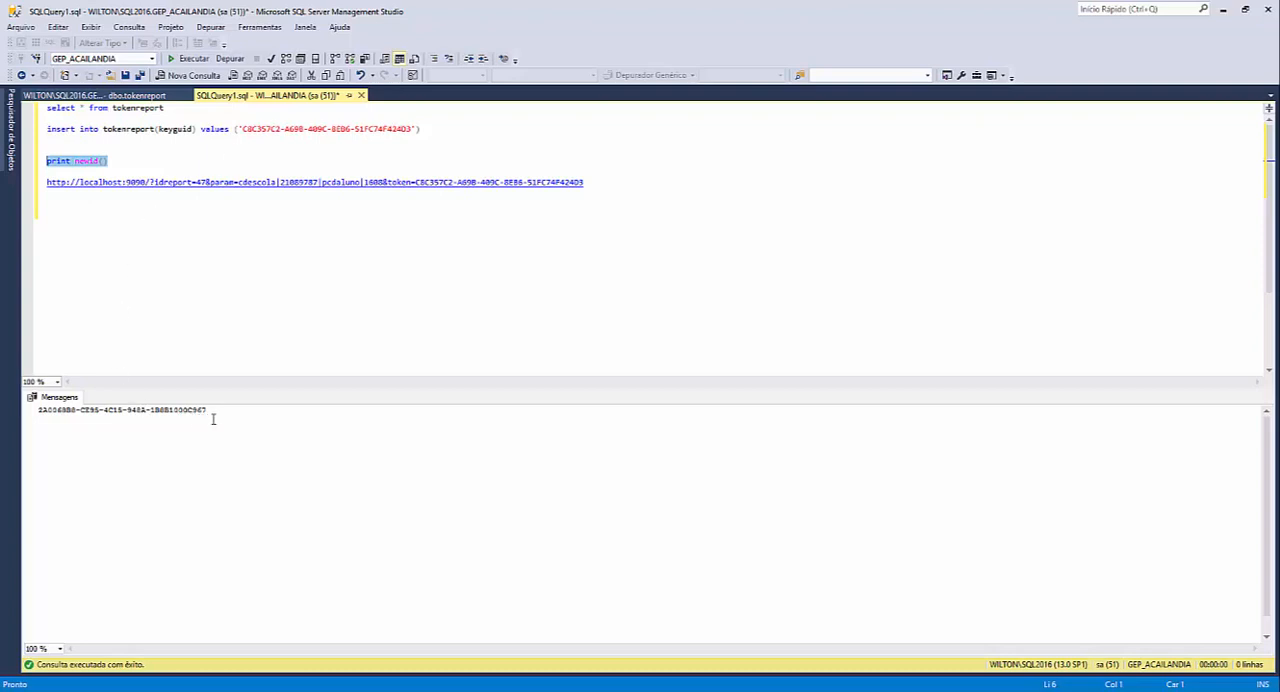
pyautogui.moveTo(210, 411); pyautogui.dragTo(25, 412)
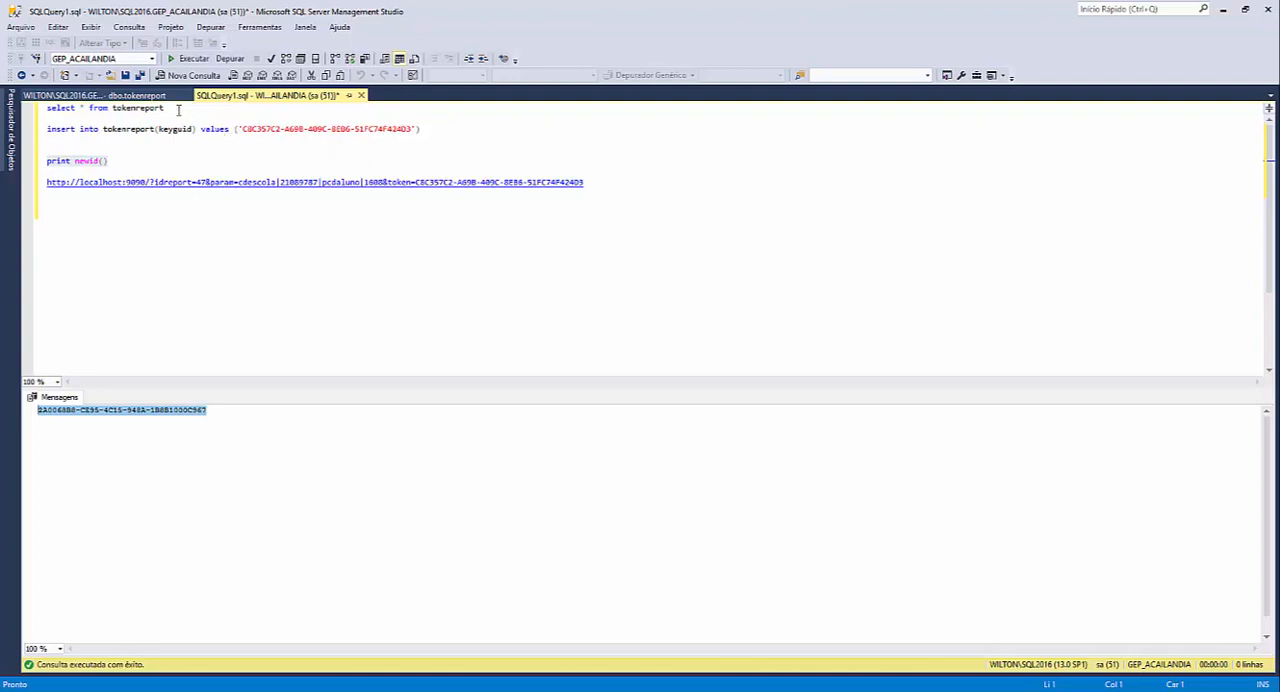
# - Rerun the tokenreport query, compare its keyguid value with the token in the report URL, and highlight the table name
pyautogui.moveTo(170, 108); pyautogui.dragTo(48, 108)
pyautogui.press('F5')
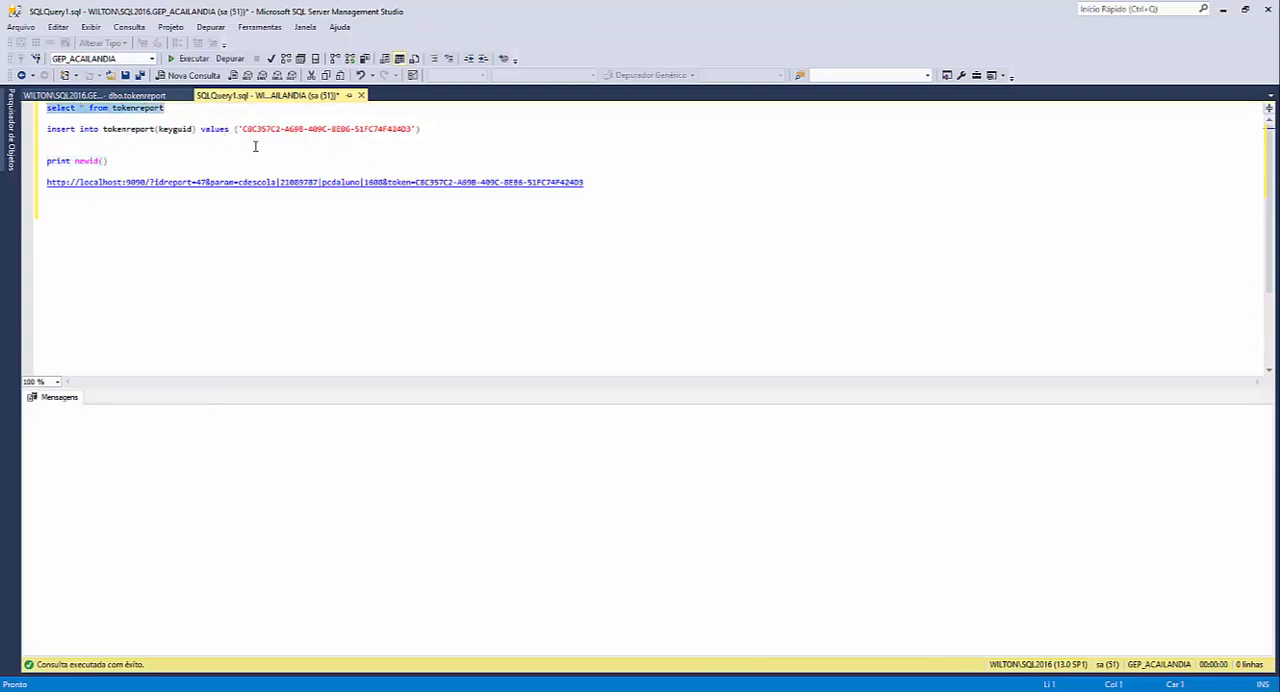
pyautogui.click(112, 428)
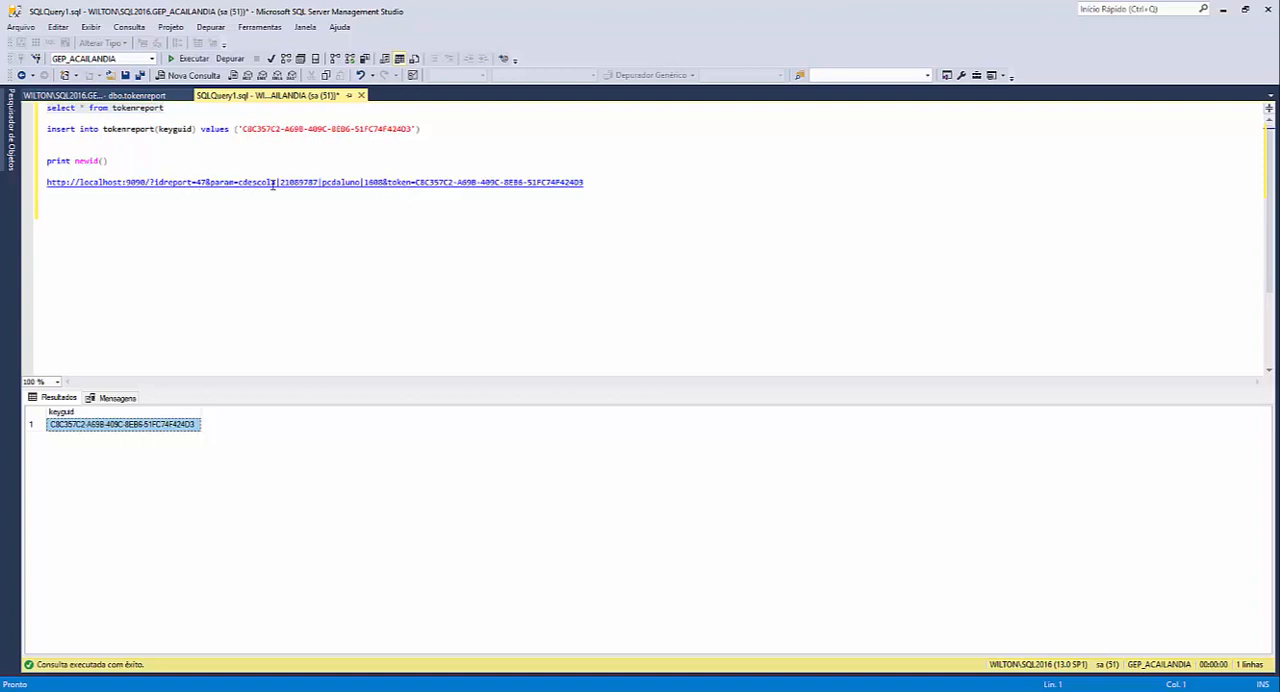
pyautogui.moveTo(415, 182); pyautogui.dragTo(585, 184)
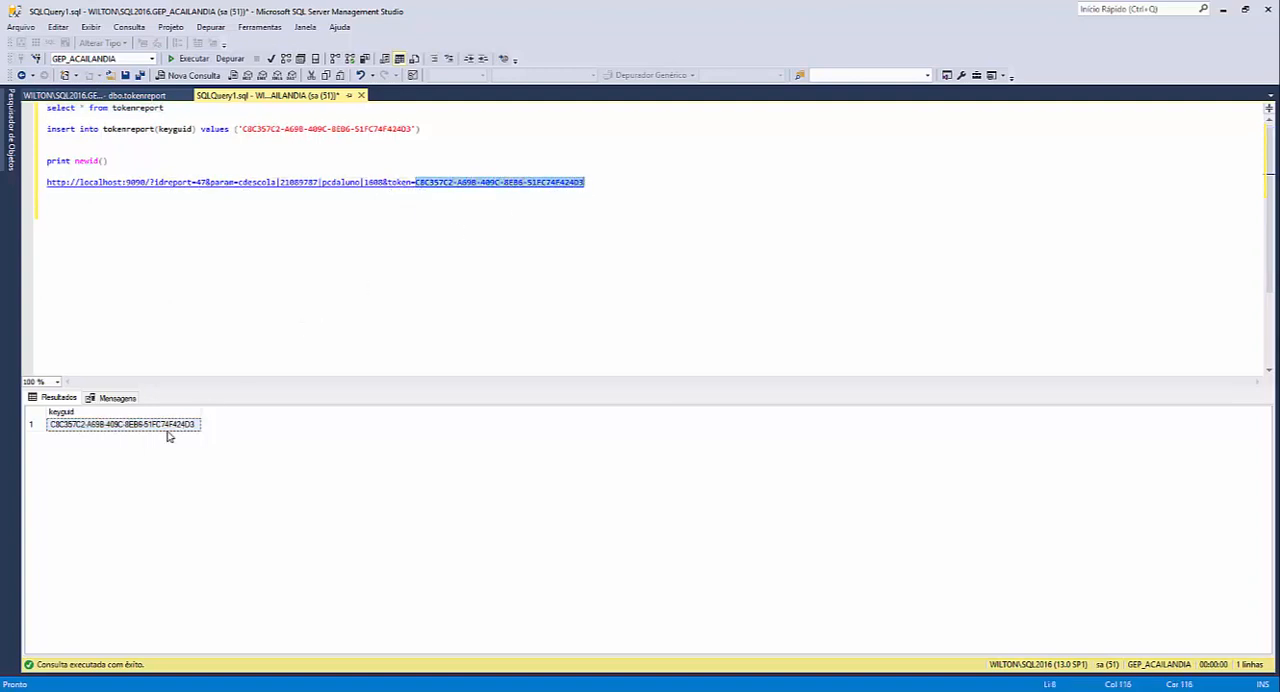
pyautogui.click(89, 430)
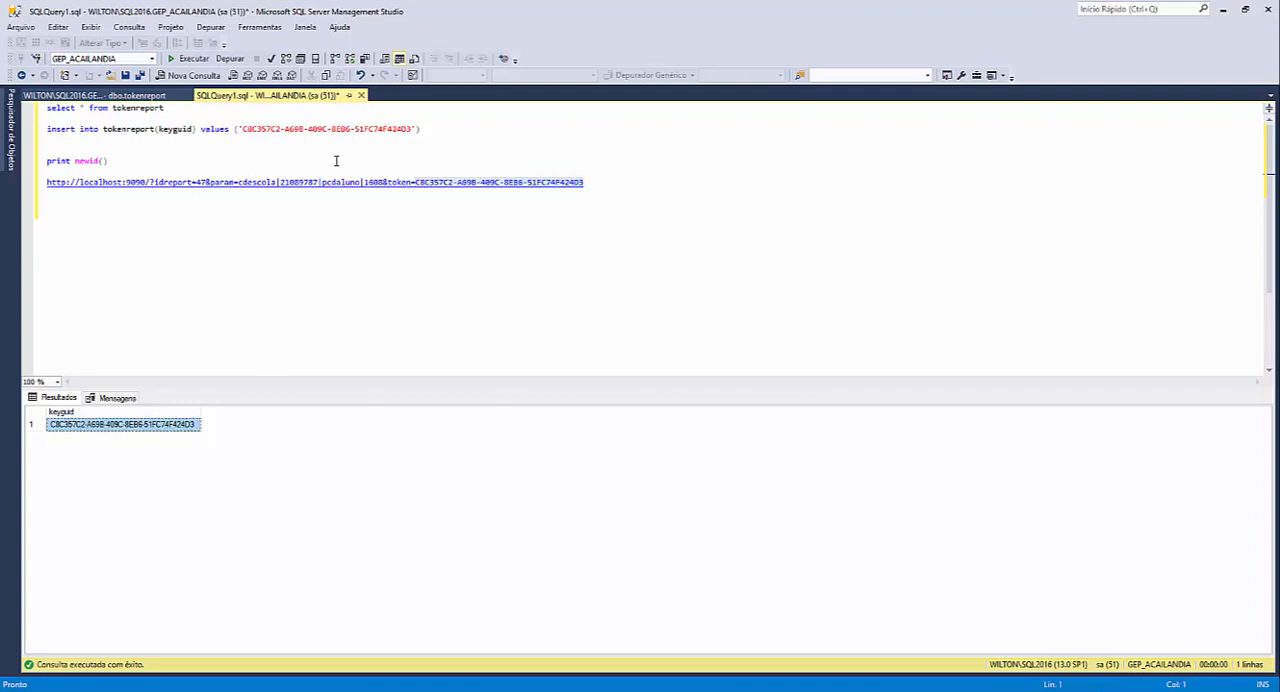
pyautogui.doubleClick(127, 108)
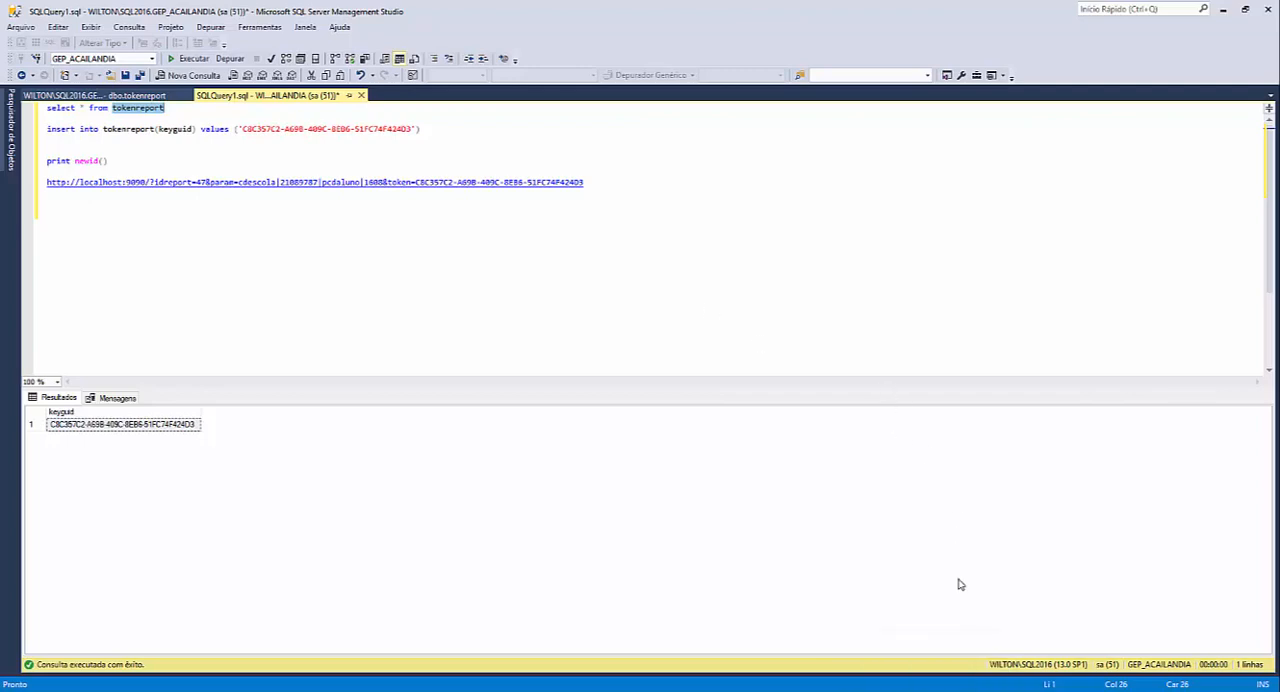
# - Switch to the report manager, confirm the export option "web", and show the server settings of the web export
pyautogui.hotkey('alt', 'Tab')
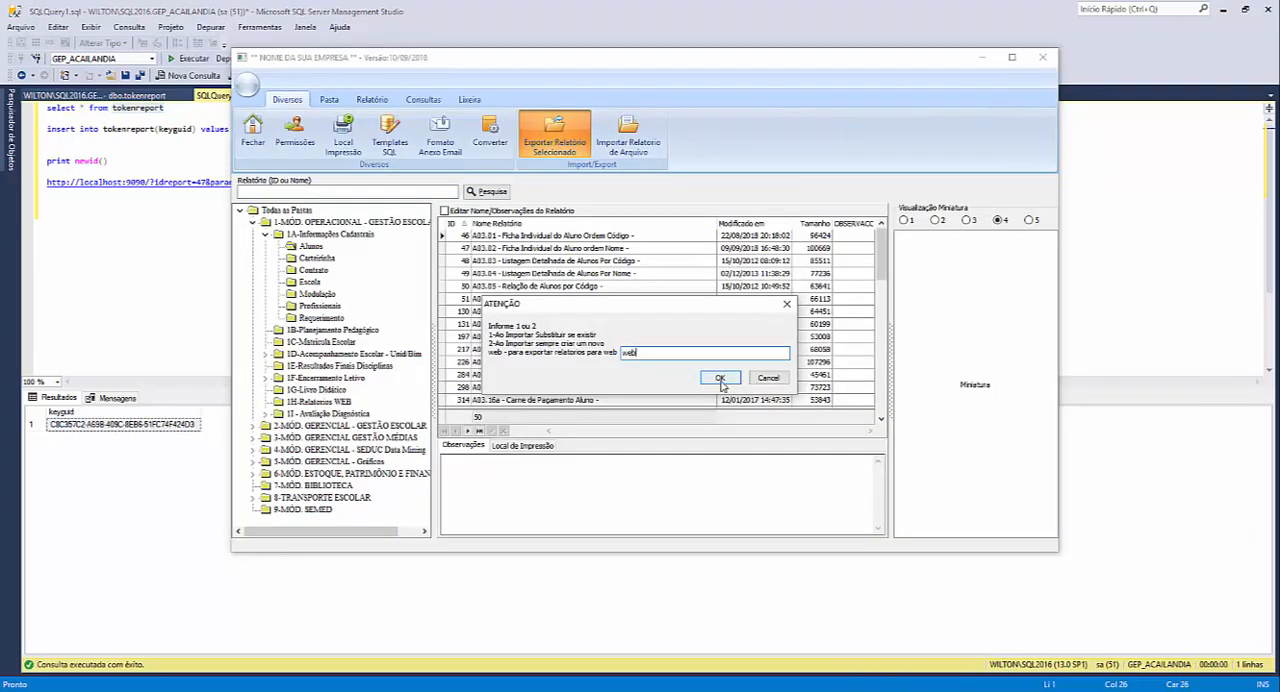
pyautogui.click(720, 379)
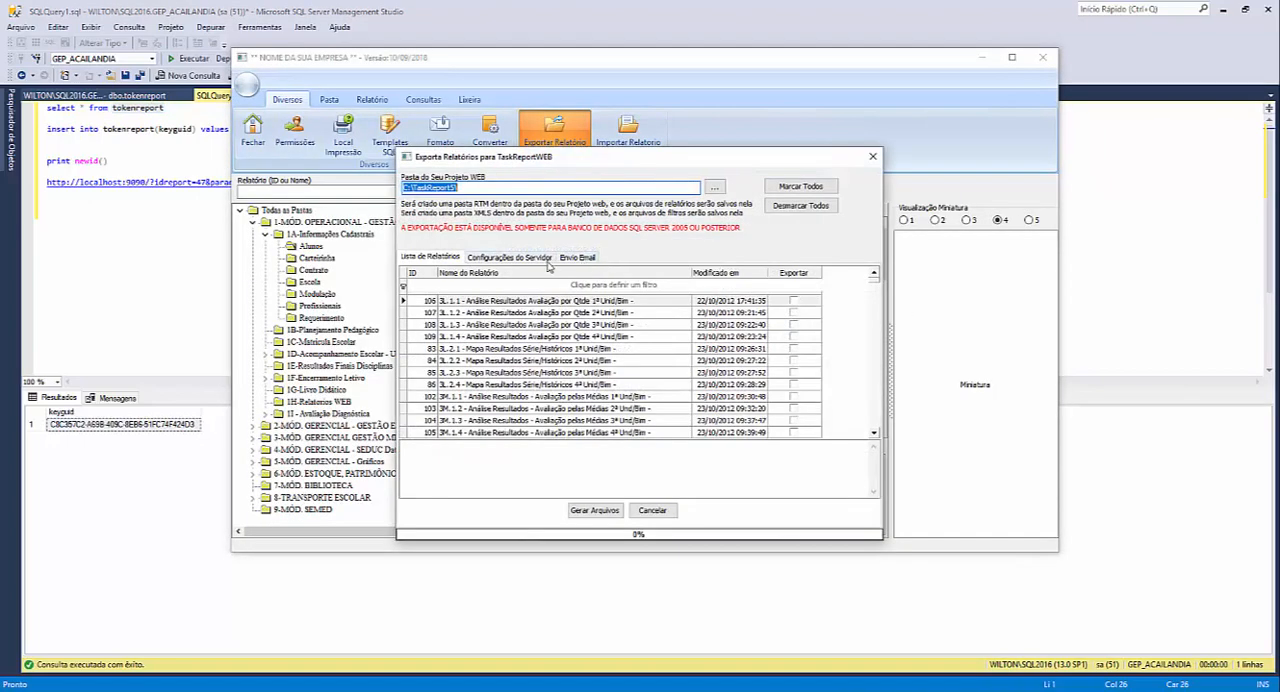
pyautogui.click(540, 258)
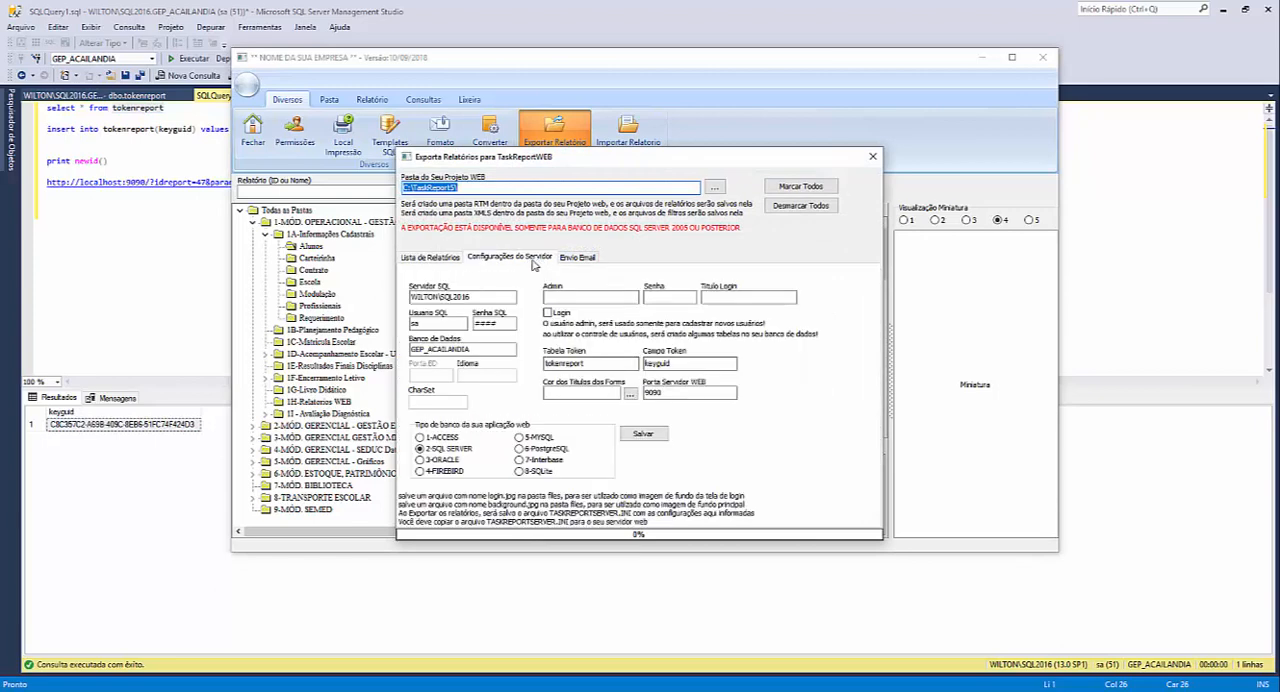
# - Examine the token table and token field settings in the server configuration by highlighting their values
pyautogui.click(588, 364)
pyautogui.moveTo(588, 364); pyautogui.dragTo(528, 365)
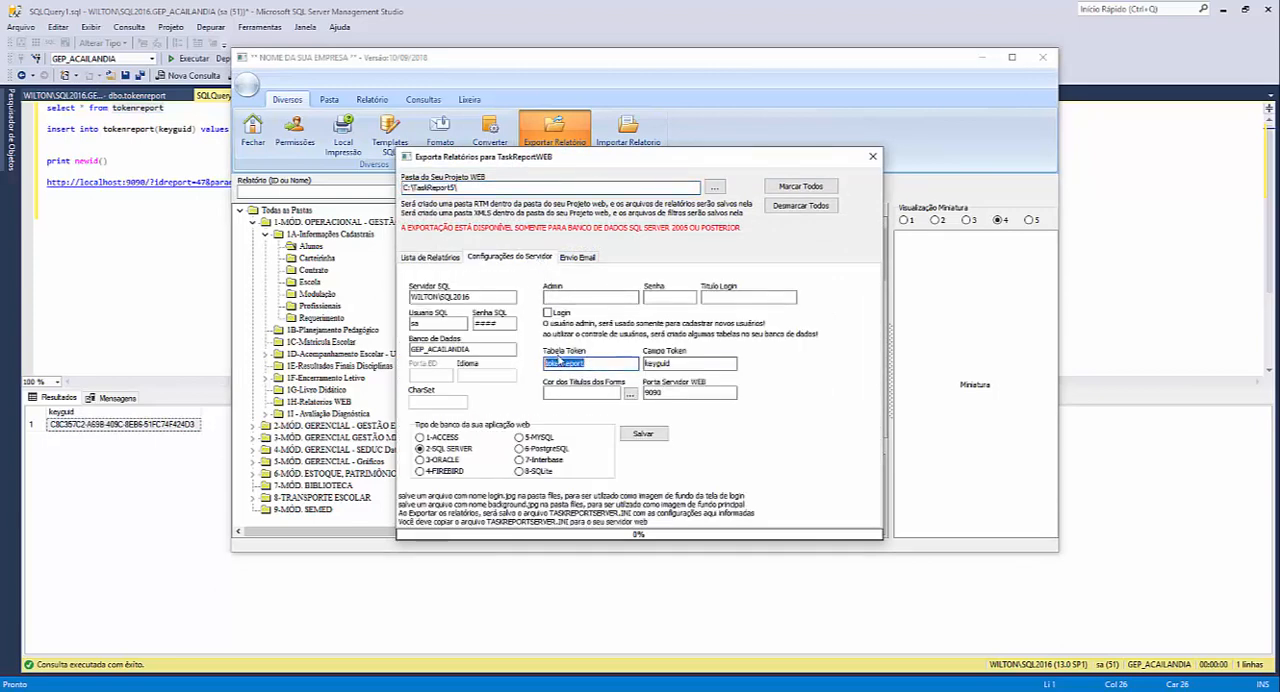
pyautogui.doubleClick(646, 369)
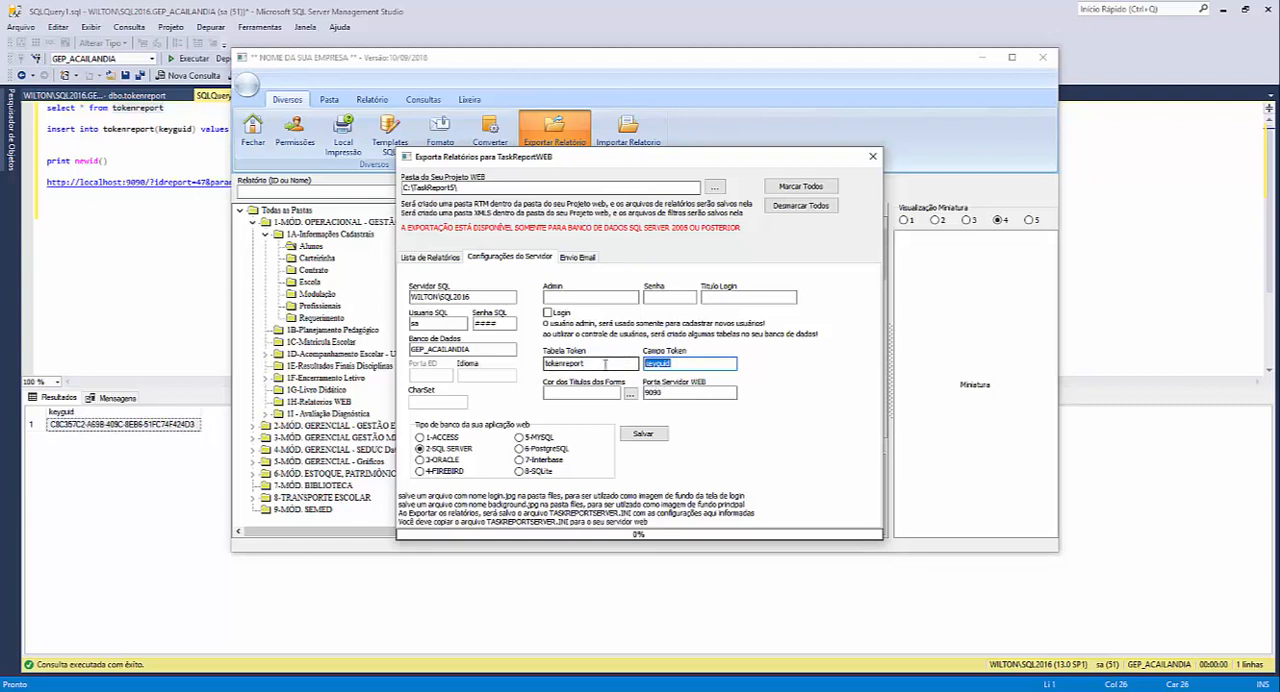
pyautogui.moveTo(601, 364); pyautogui.dragTo(545, 367)
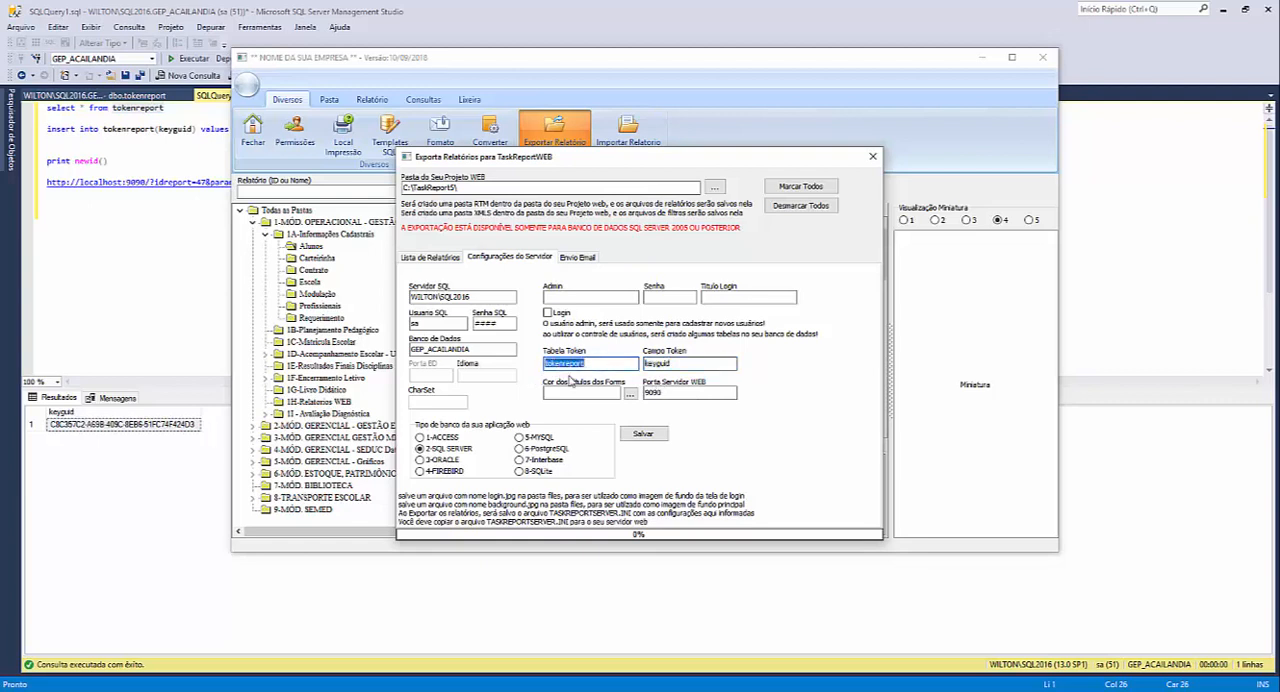
pyautogui.click(671, 365)
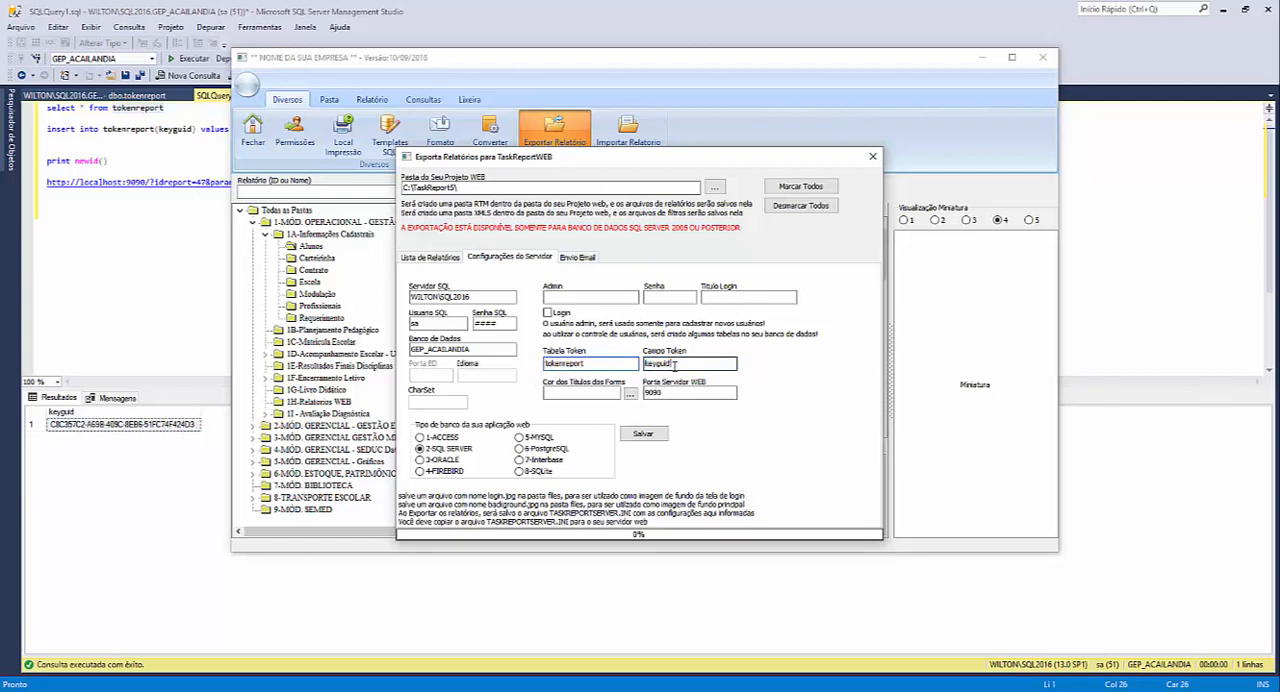
pyautogui.doubleClick(672, 365)
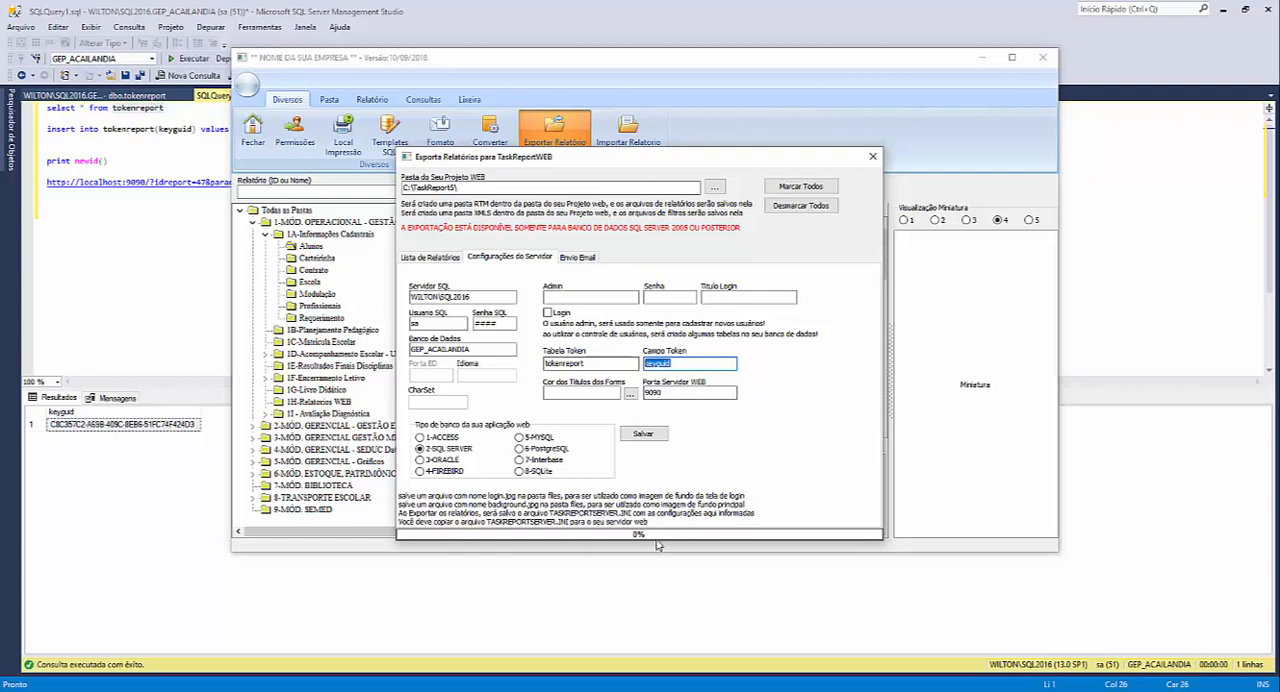
# - Select the report 47 URL with its parameters in the SQL query, then switch to that report's page in the browser
pyautogui.click(220, 262)
pyautogui.moveTo(591, 186); pyautogui.dragTo(97, 188)
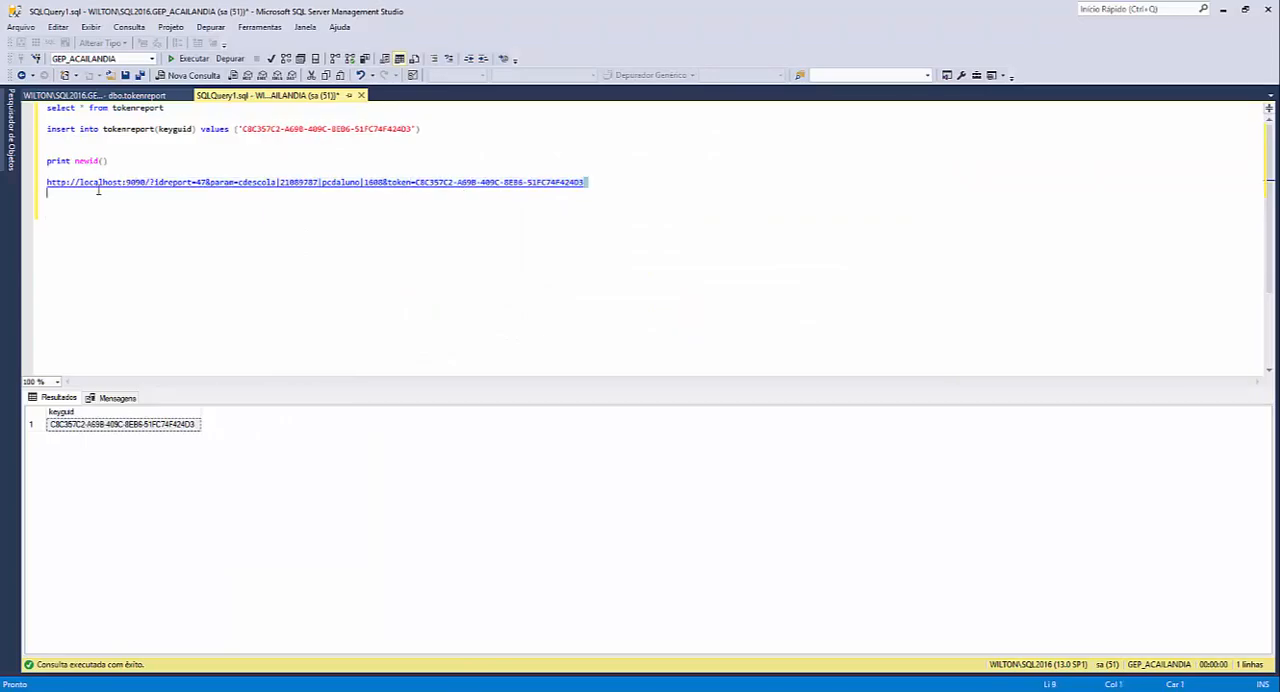
pyautogui.hotkey('alt', 'Tab')
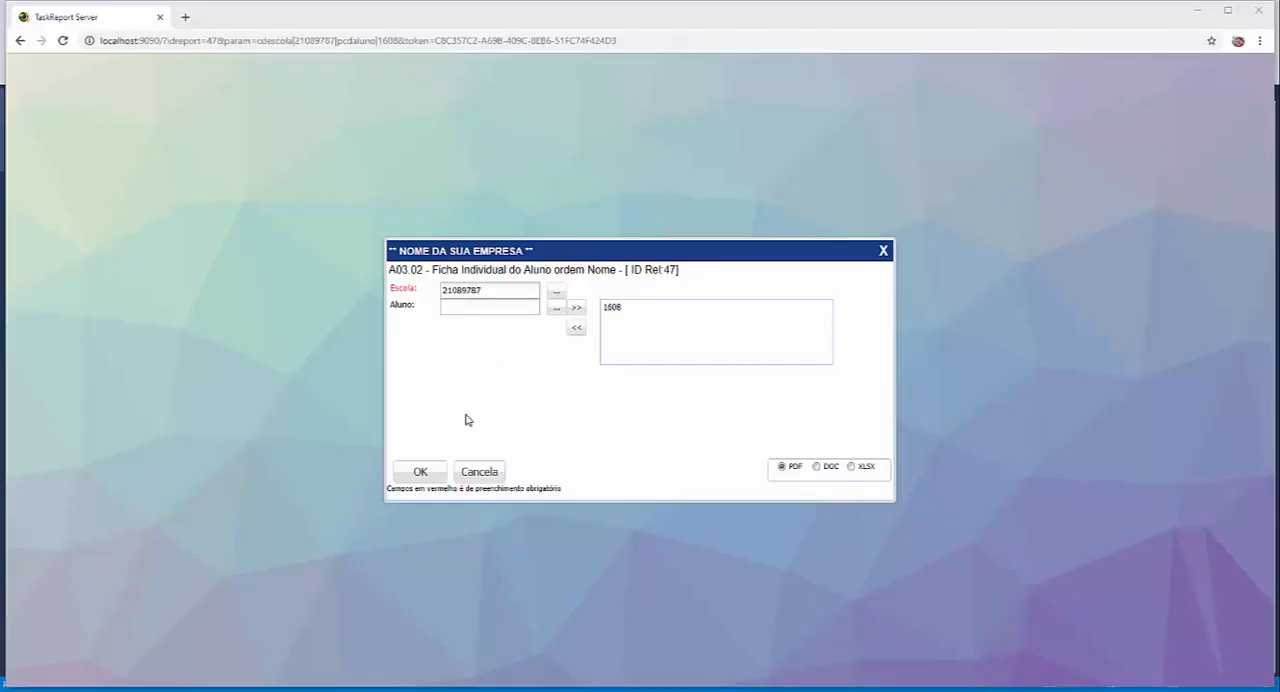
# - Generate the student record report as PDF with the prefilled school and student, then close its preview
pyautogui.click(427, 473)
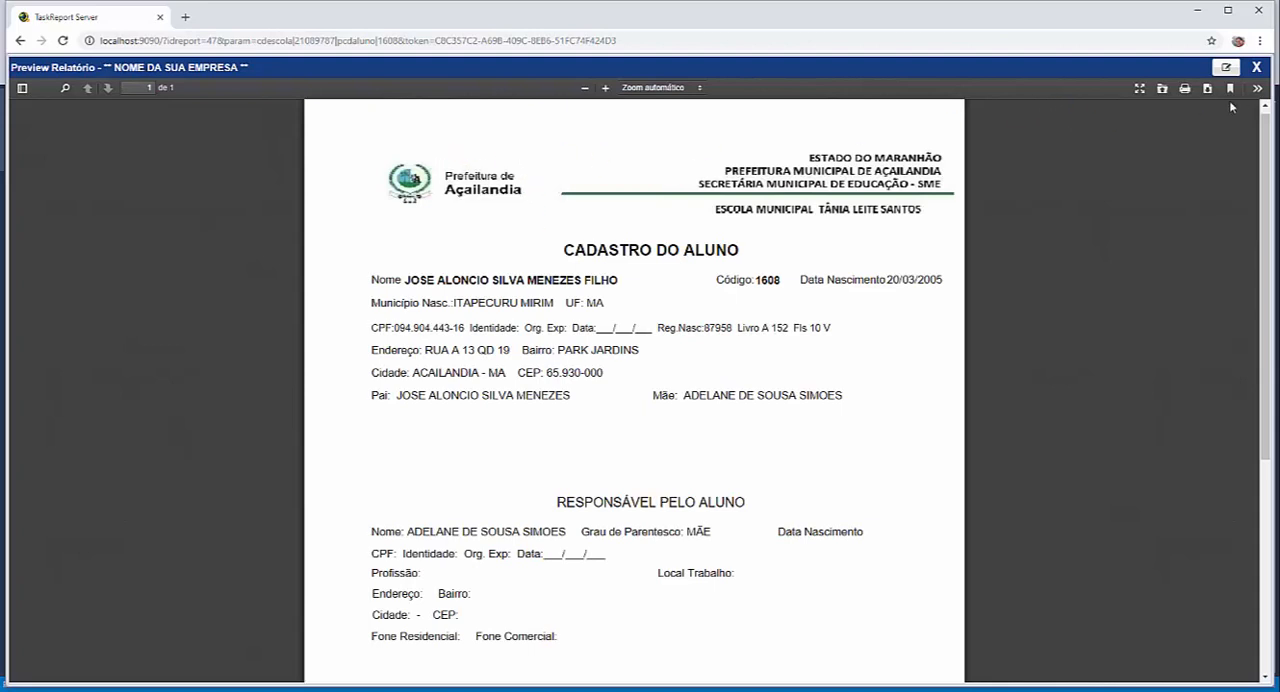
pyautogui.click(1257, 67)
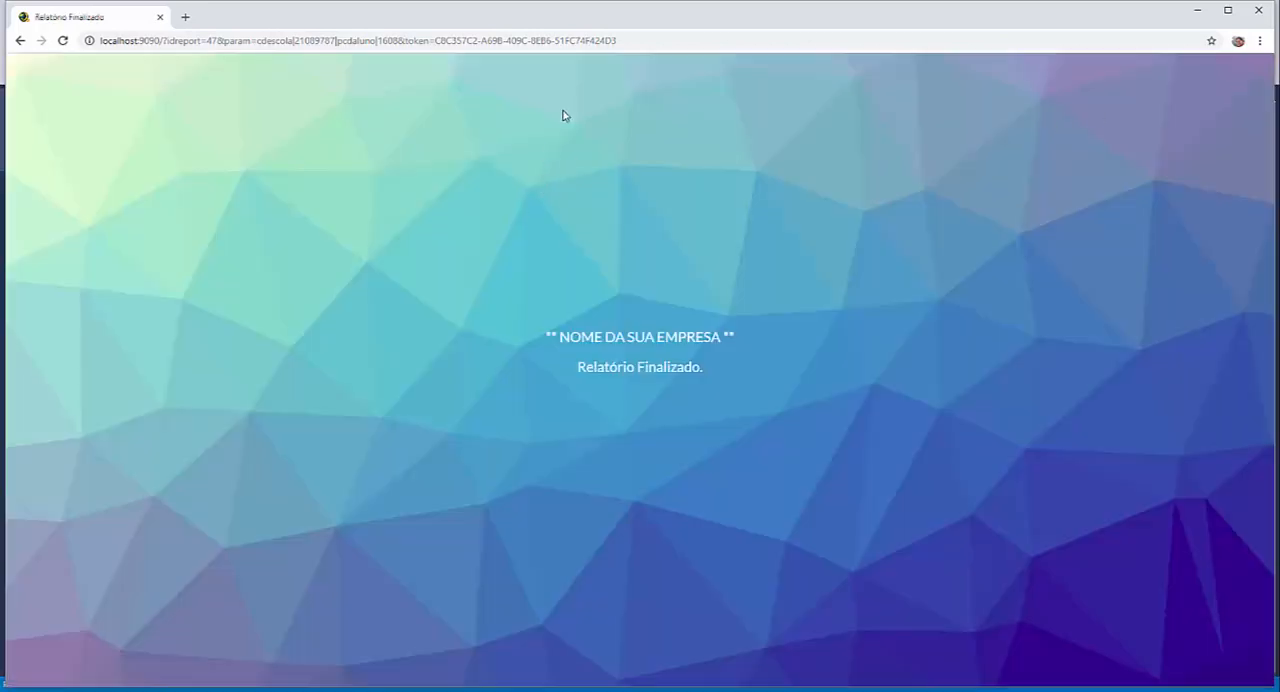
# - Switch to SQL Server Management Studio and run the select query on the tokenreport table
pyautogui.click(652, 690)
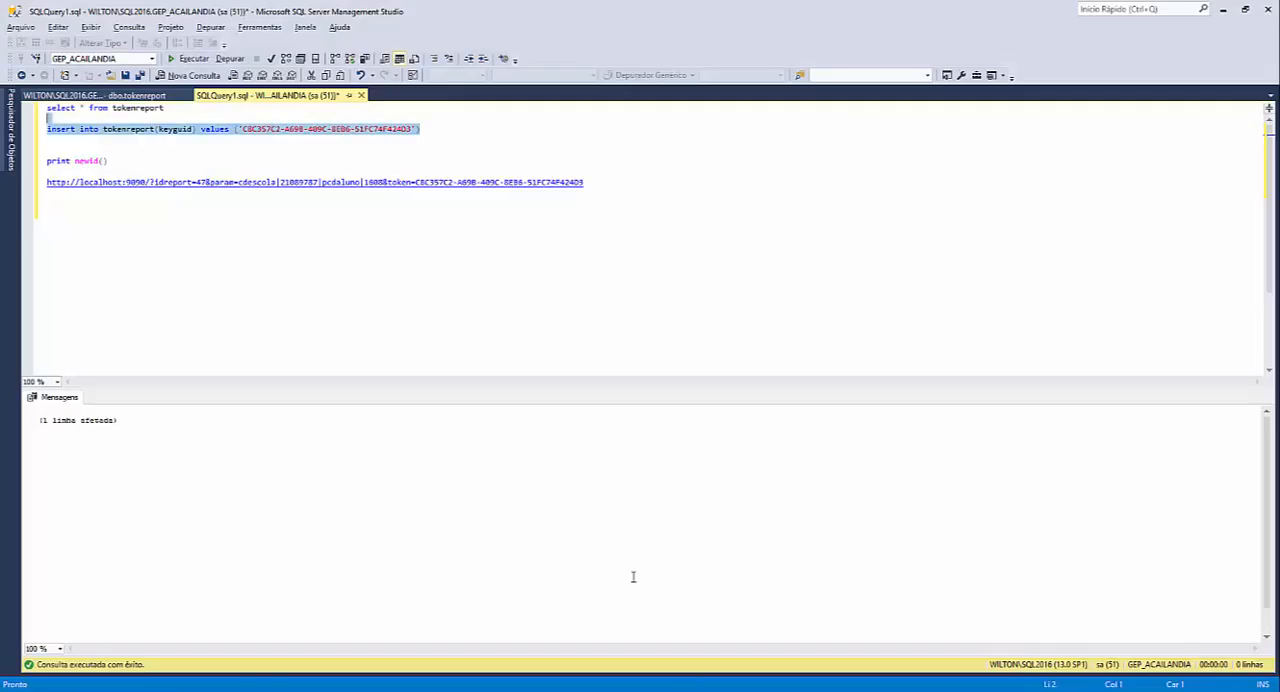
pyautogui.moveTo(175, 108); pyautogui.dragTo(46, 108)
pyautogui.press('F5')
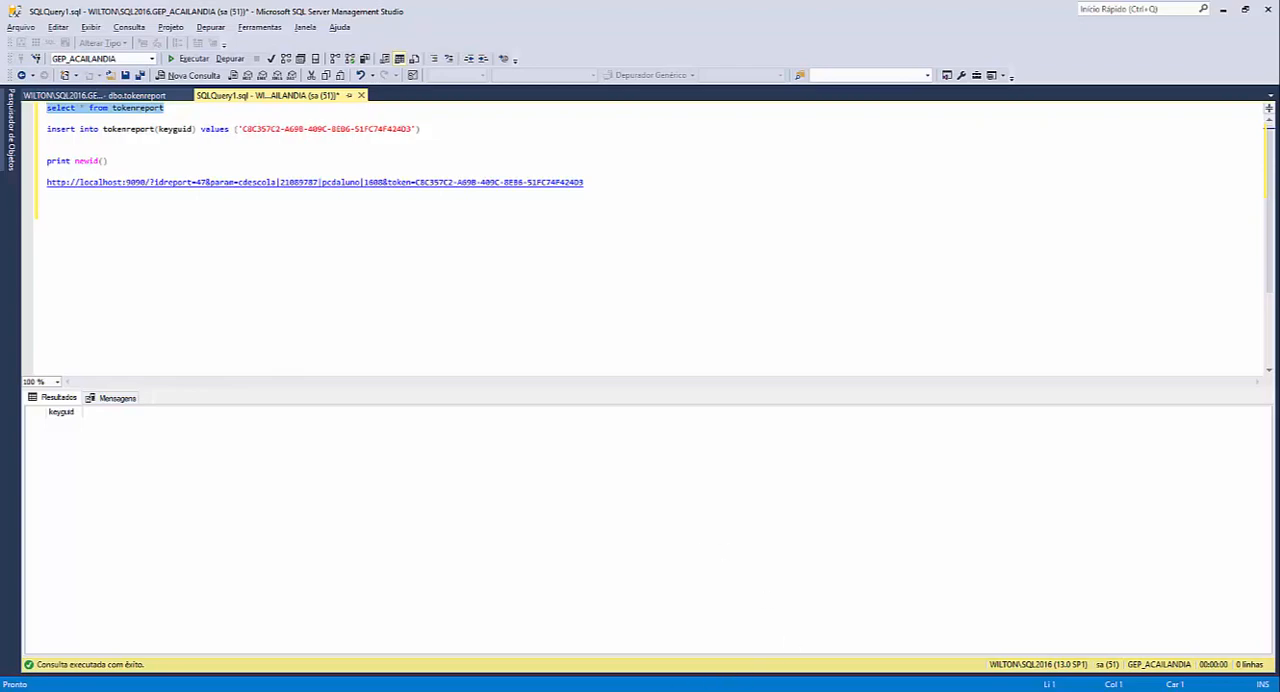
# - Switch back to the browser and append the parameter &auto=1 to the end of the report 47 URL
pyautogui.click(490, 690)
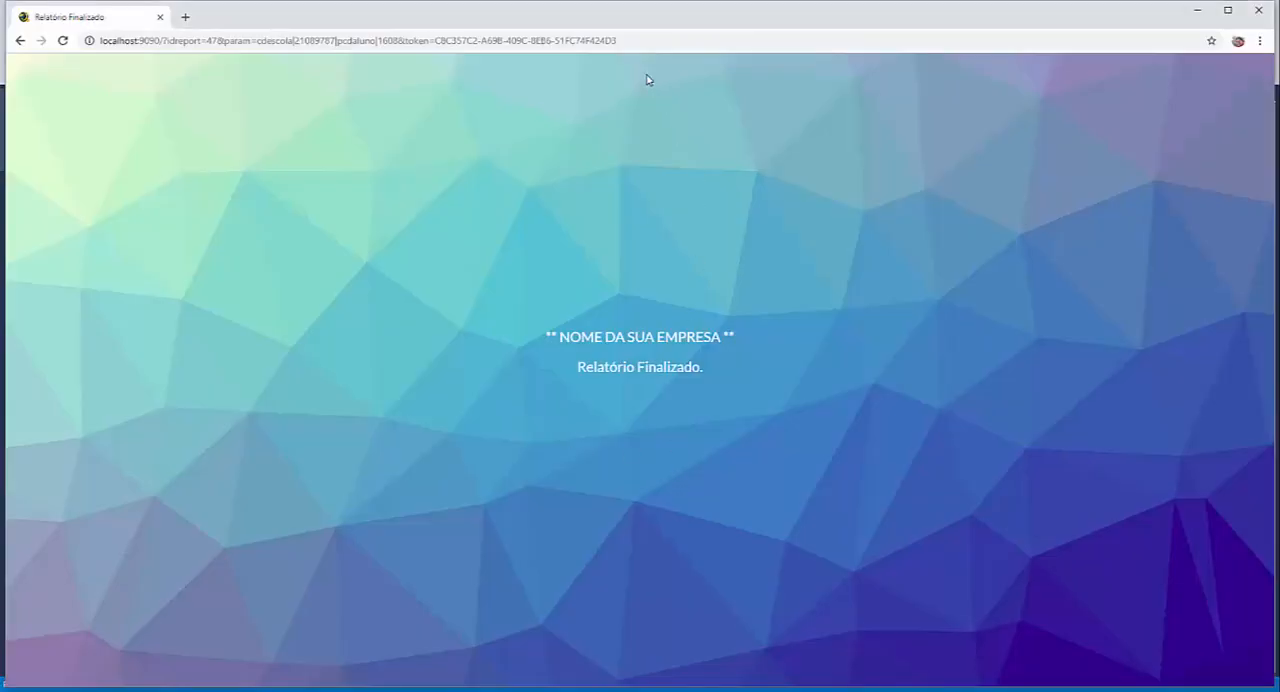
pyautogui.click(652, 41)
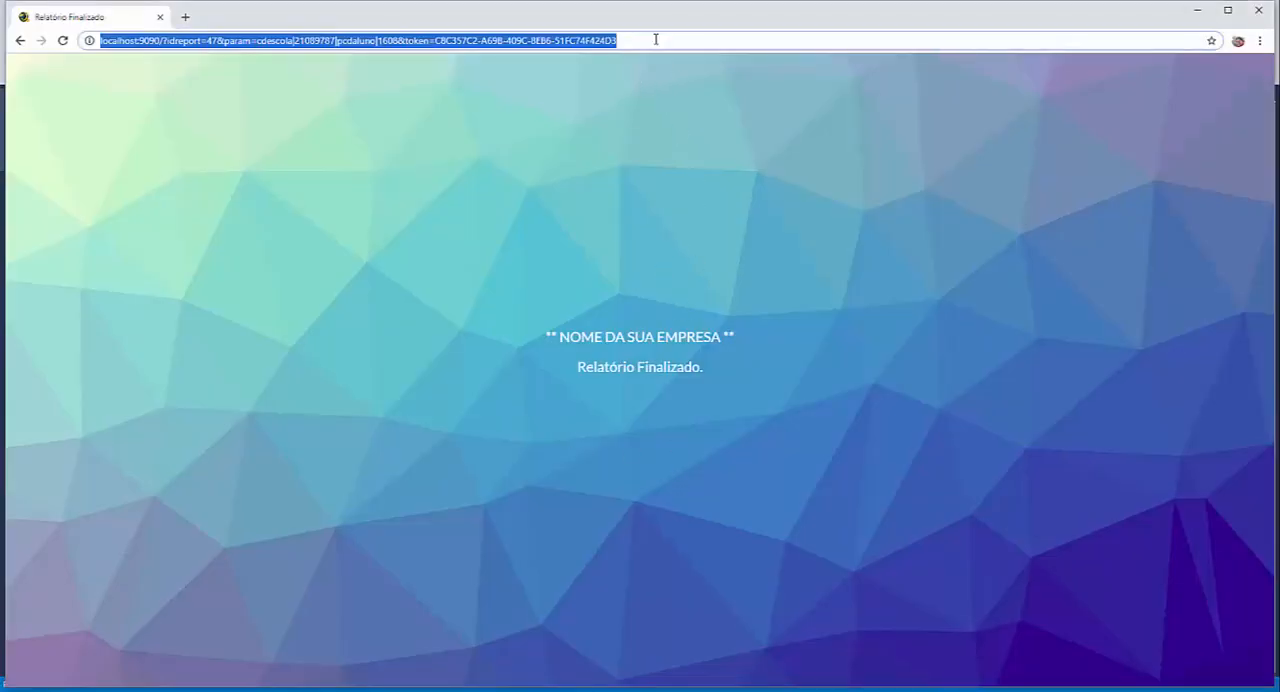
pyautogui.click(655, 40)
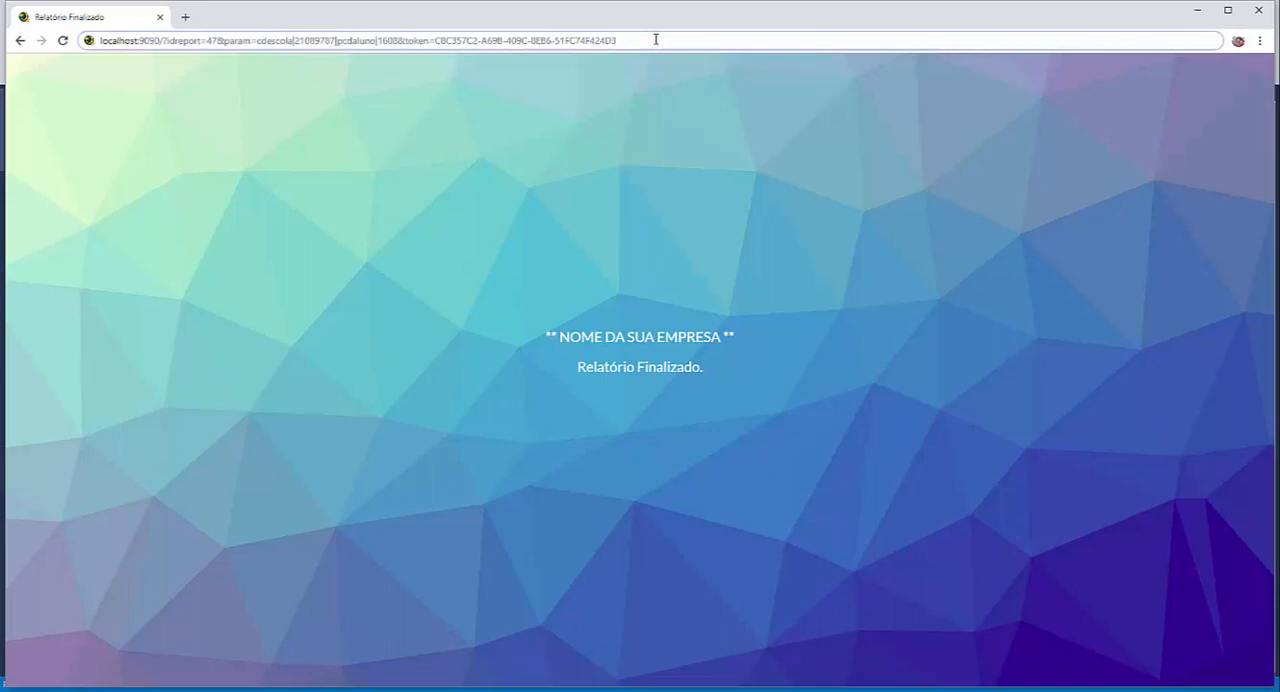
pyautogui.write('&au')
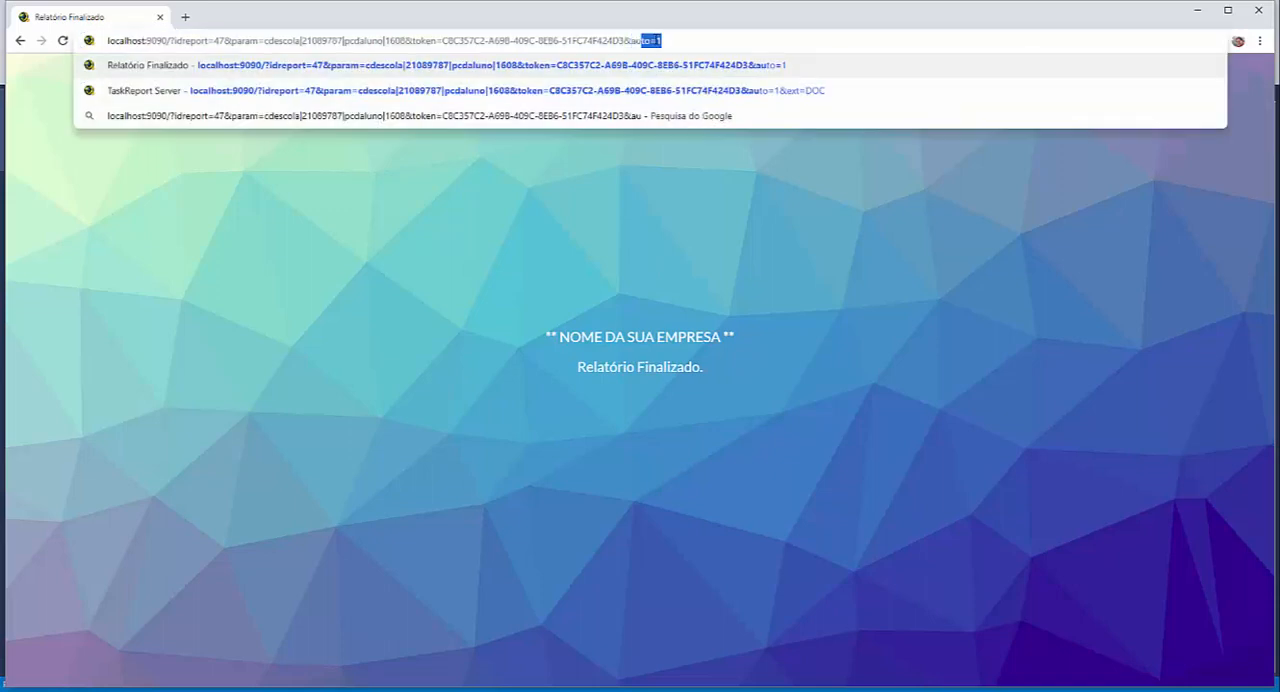
pyautogui.click(685, 40)
pyautogui.click(666, 220)
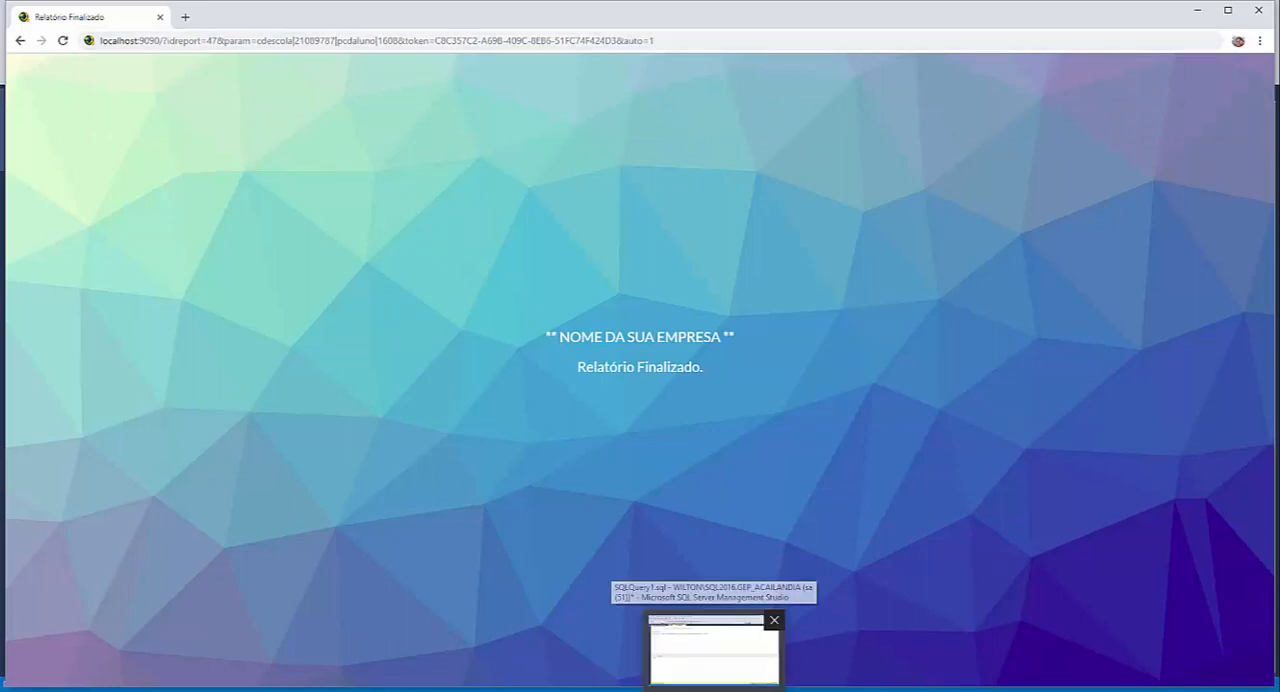
# - Switch to SQL Server Management Studio and run the insert statement that adds the access token to tokenreport
pyautogui.click(713, 640)
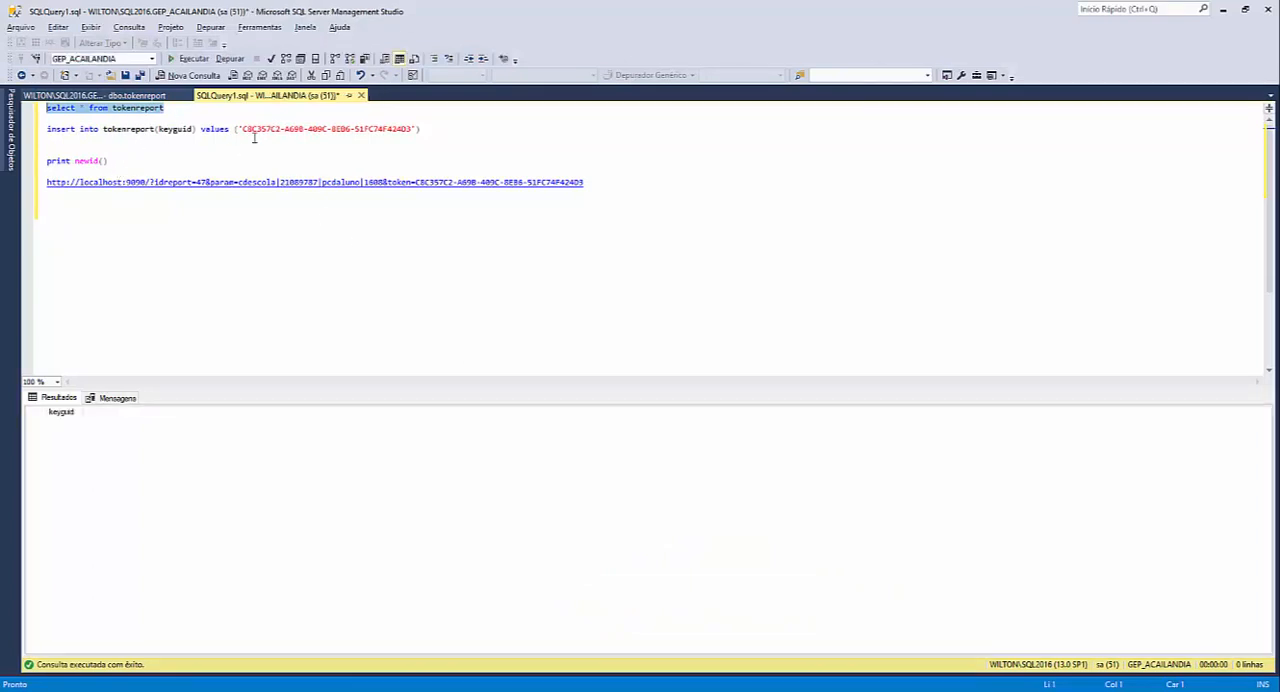
pyautogui.moveTo(425, 129); pyautogui.dragTo(36, 131)
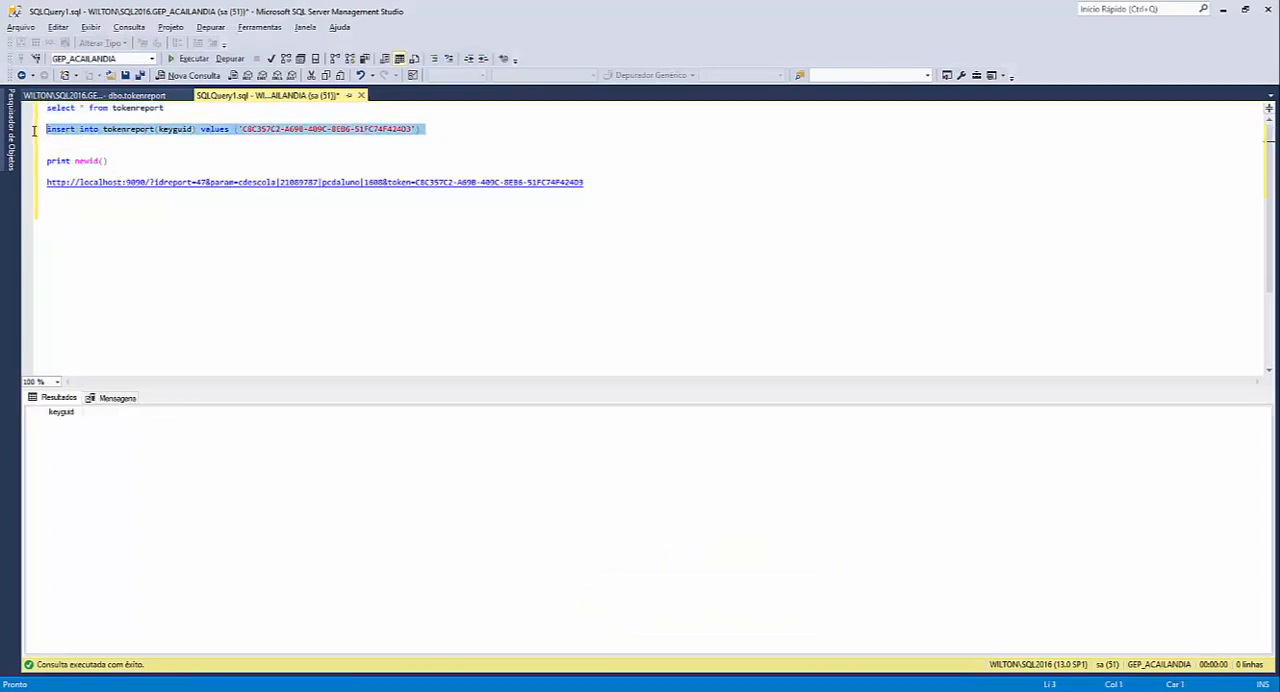
pyautogui.press('F5')
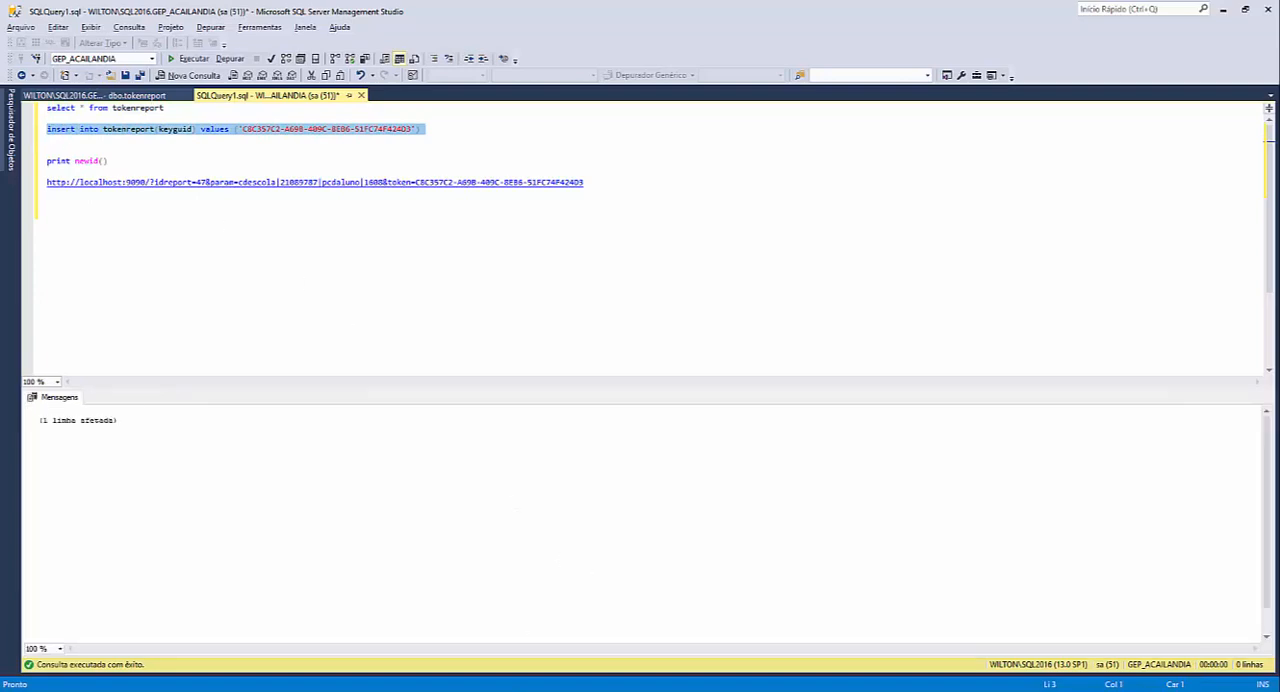
# - Return to the browser, highlight the param values, load the report URL with auto=1, and close the report preview
pyautogui.click(465, 690)
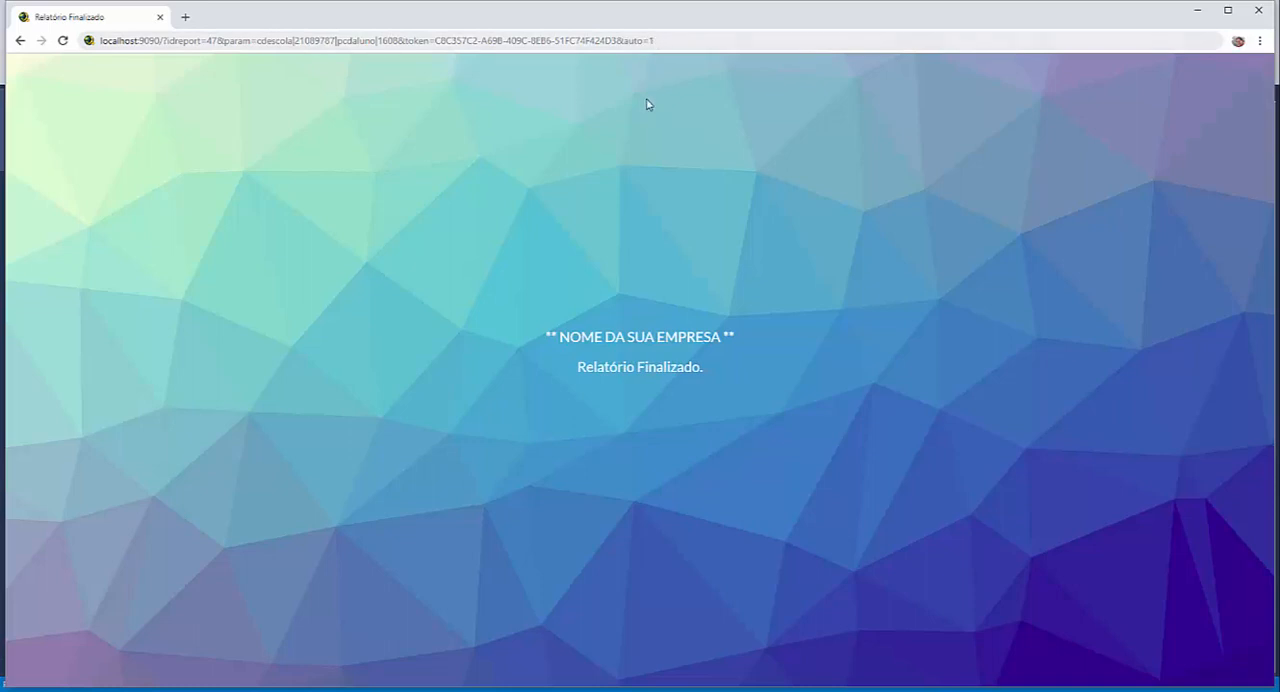
pyautogui.moveTo(258, 41); pyautogui.dragTo(400, 41)
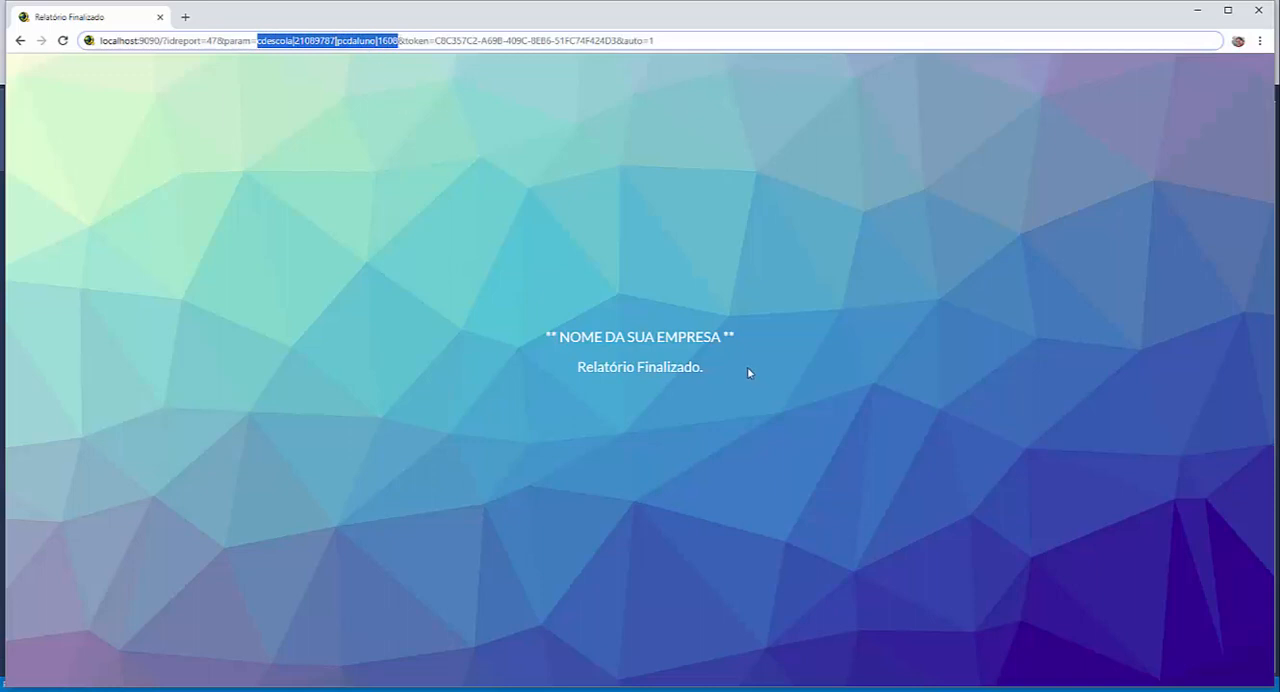
pyautogui.click(722, 41)
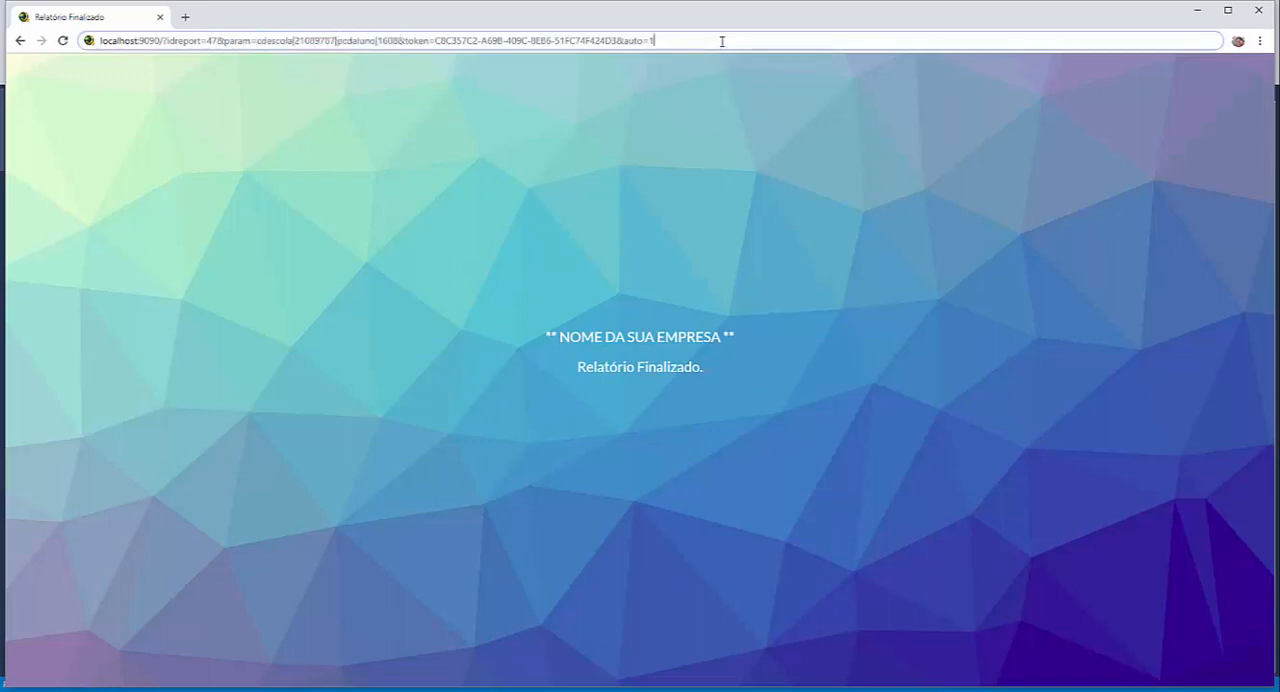
pyautogui.press('Return')
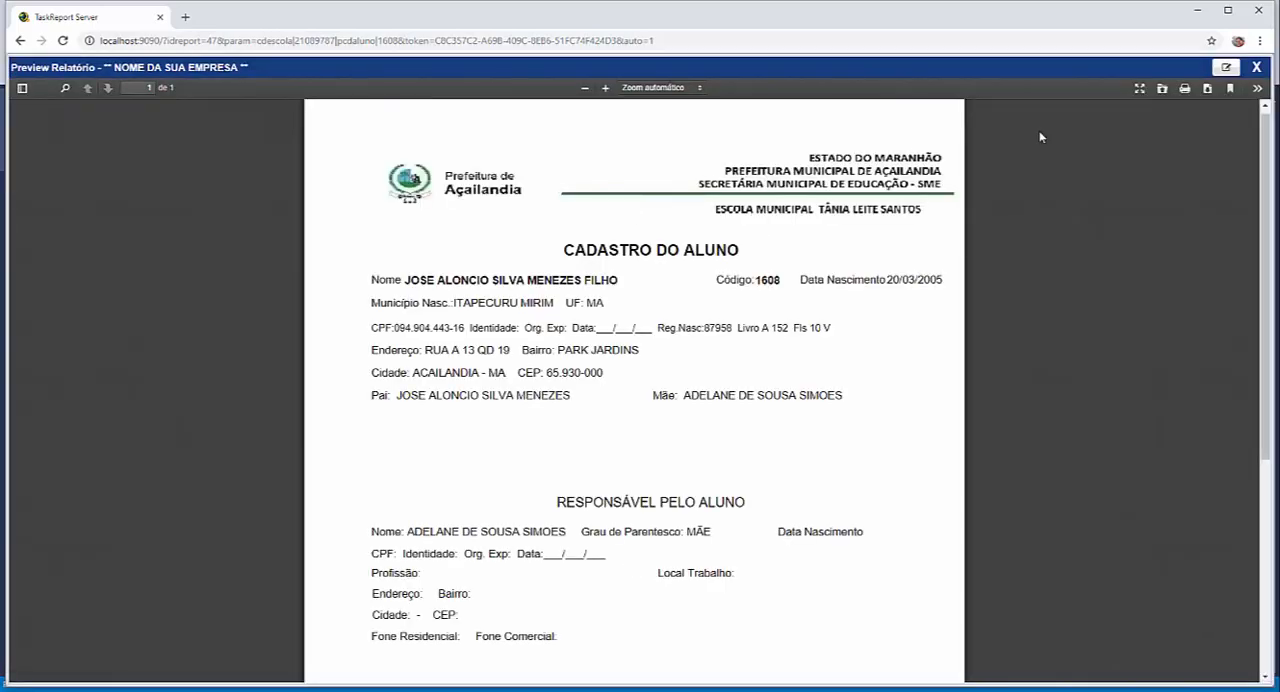
pyautogui.click(1257, 68)
# - Append the parameter &ext=DOC to the report URL after auto=1
pyautogui.click(706, 40)
pyautogui.press('End')
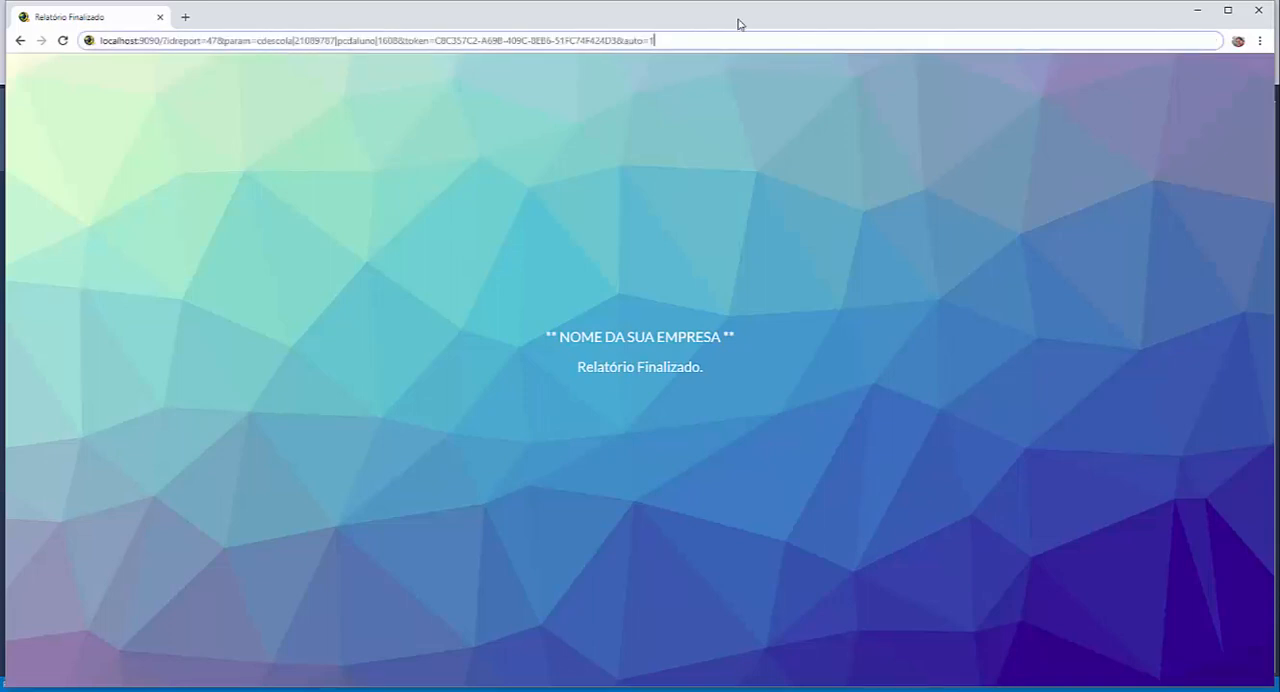
pyautogui.write('&')
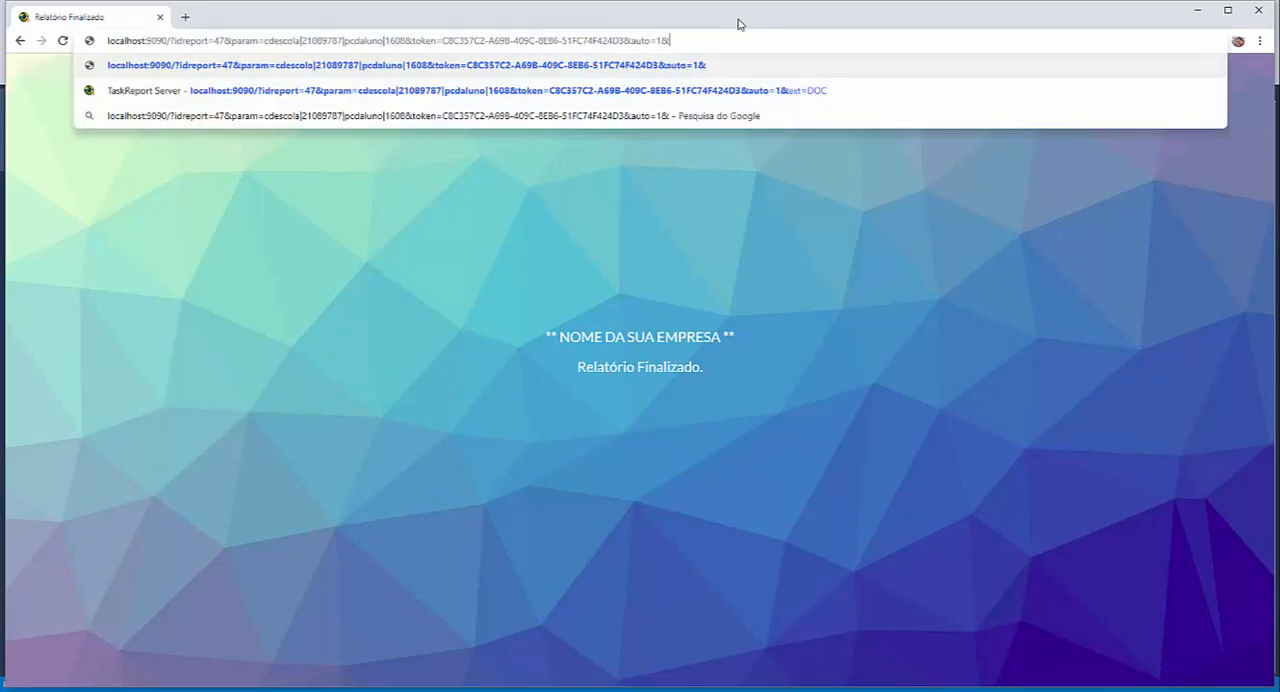
pyautogui.write('ext')
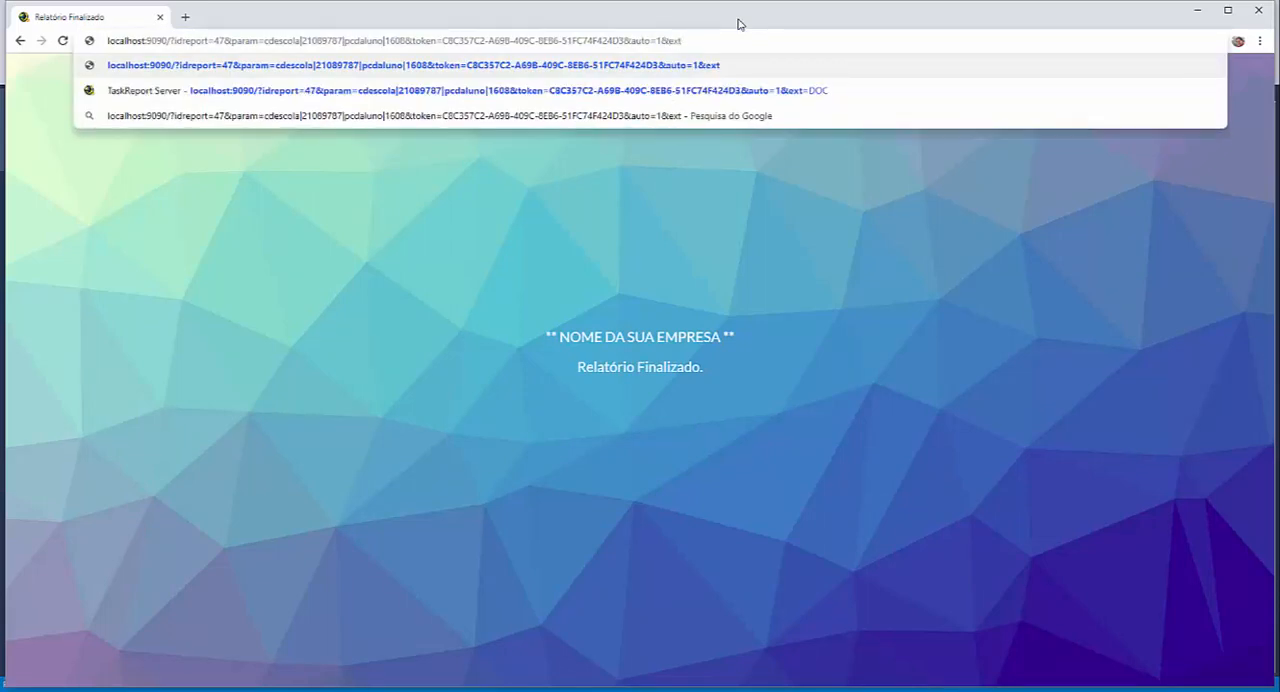
pyautogui.write('=DOC')
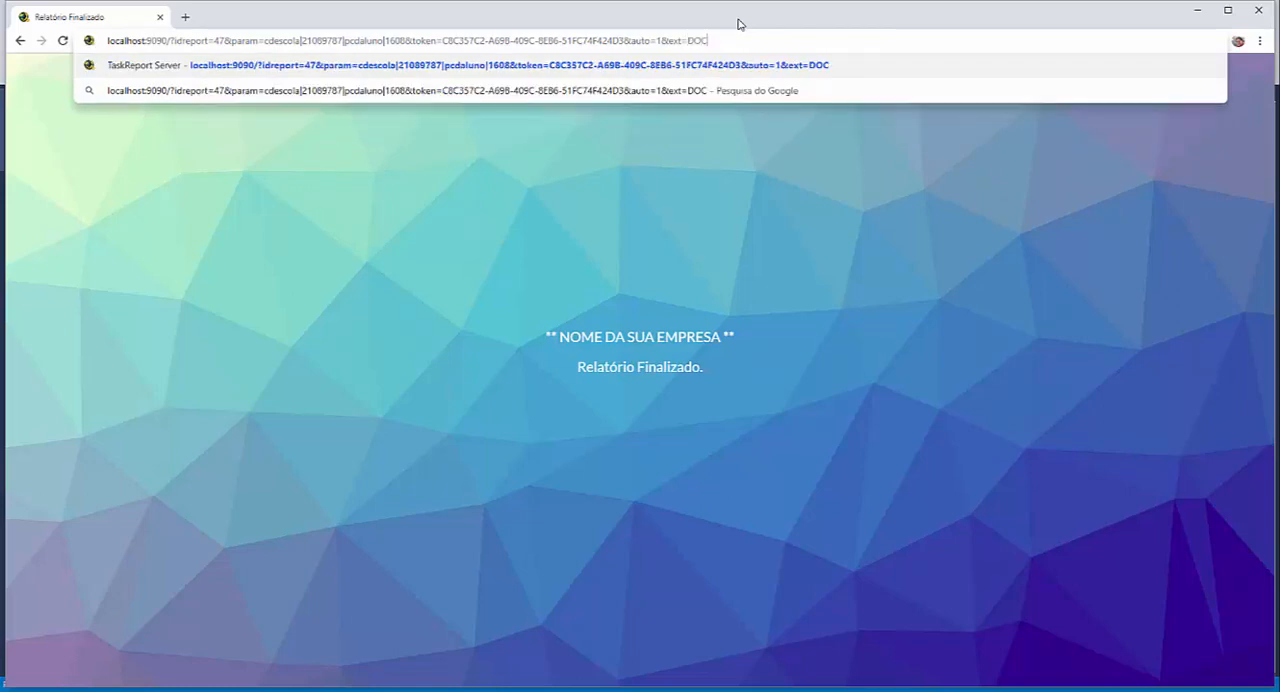
# - Switch to SQL Server Management Studio, query the tokenreport table, and insert the access token again
pyautogui.hotkey('alt', 'Tab')
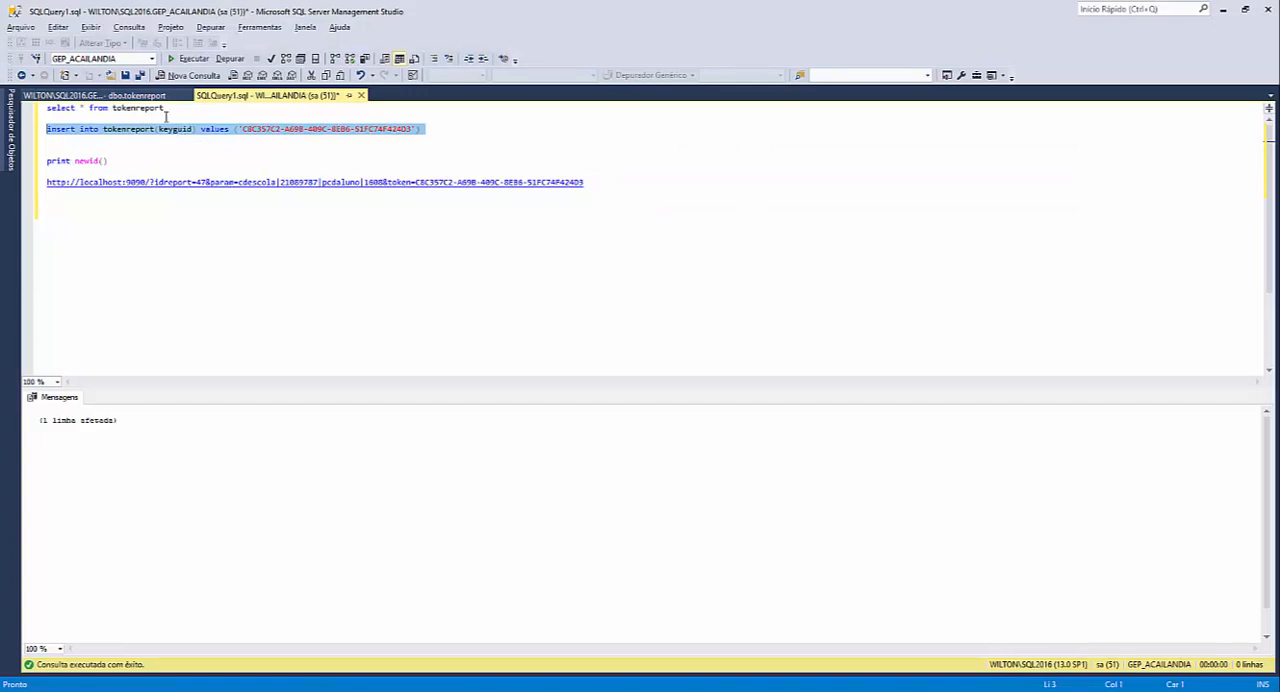
pyautogui.moveTo(165, 108); pyautogui.dragTo(10, 109)
pyautogui.press('F5')
pyautogui.moveTo(451, 129); pyautogui.dragTo(25, 131)
pyautogui.press('F5')
# - Load the report URL with ext=DOC in the browser, then open the generated DOC file's download and cancel saving it
pyautogui.click(468, 690)
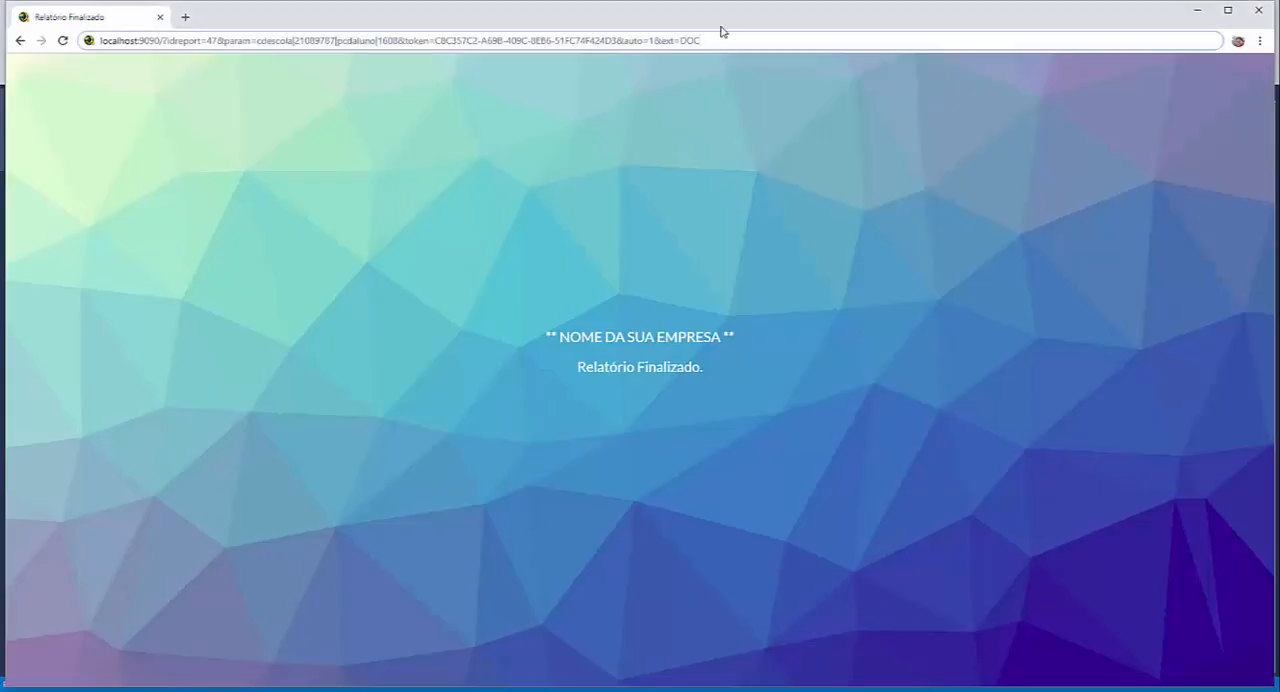
pyautogui.doubleClick(640, 42)
pyautogui.moveTo(661, 41); pyautogui.dragTo(680, 41)
pyautogui.click(709, 42)
pyautogui.press('Return')
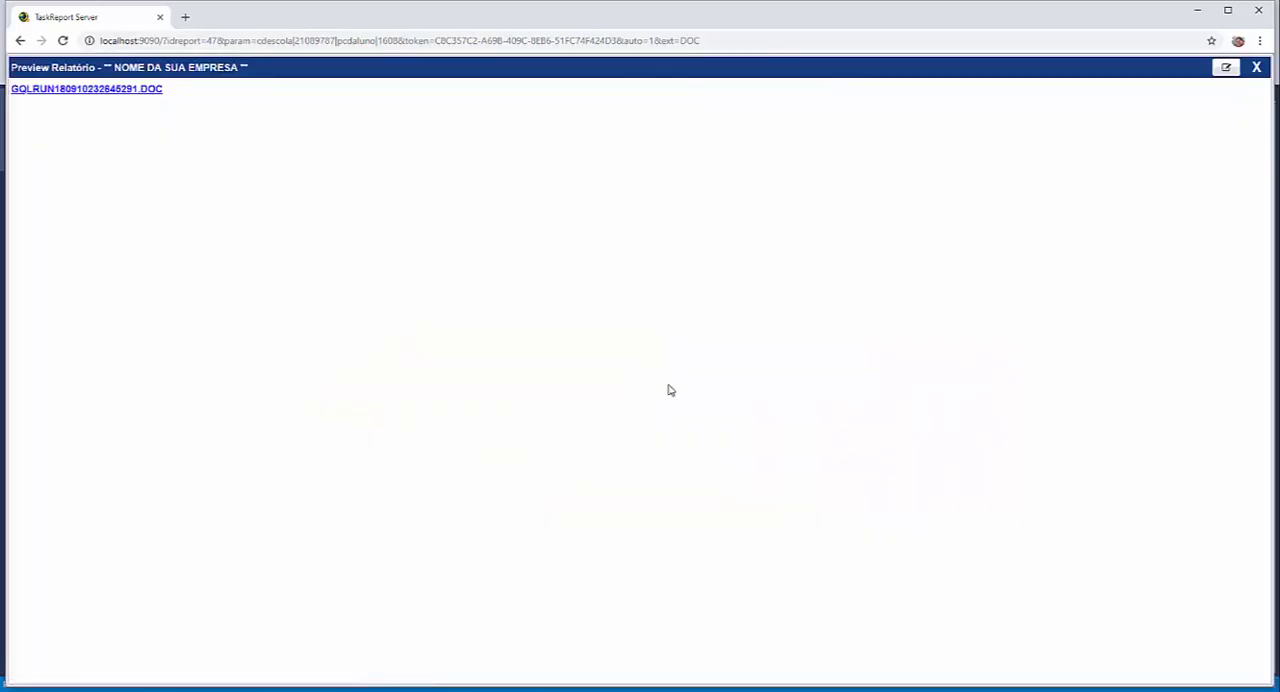
pyautogui.click(79, 91)
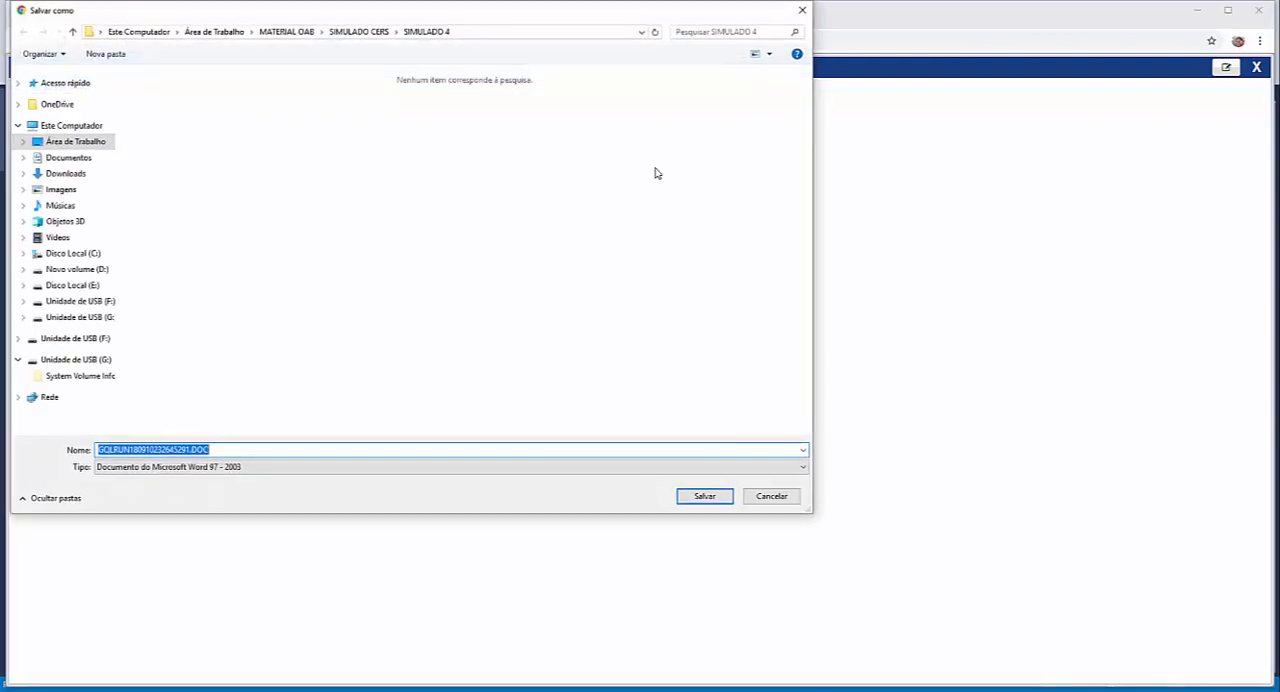
pyautogui.click(806, 14)
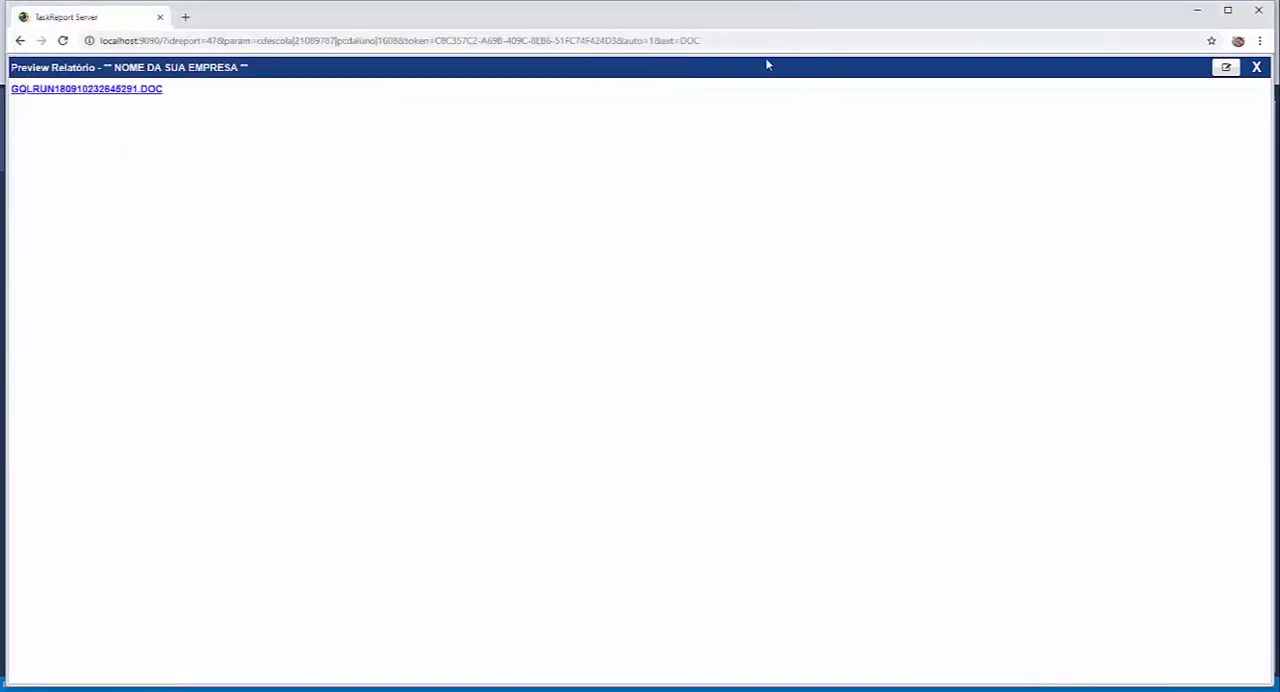
# - Try XLSX as the ext value in the report URL, then remove the ext parameter so the URL ends with auto=1
pyautogui.moveTo(682, 41); pyautogui.dragTo(723, 40)
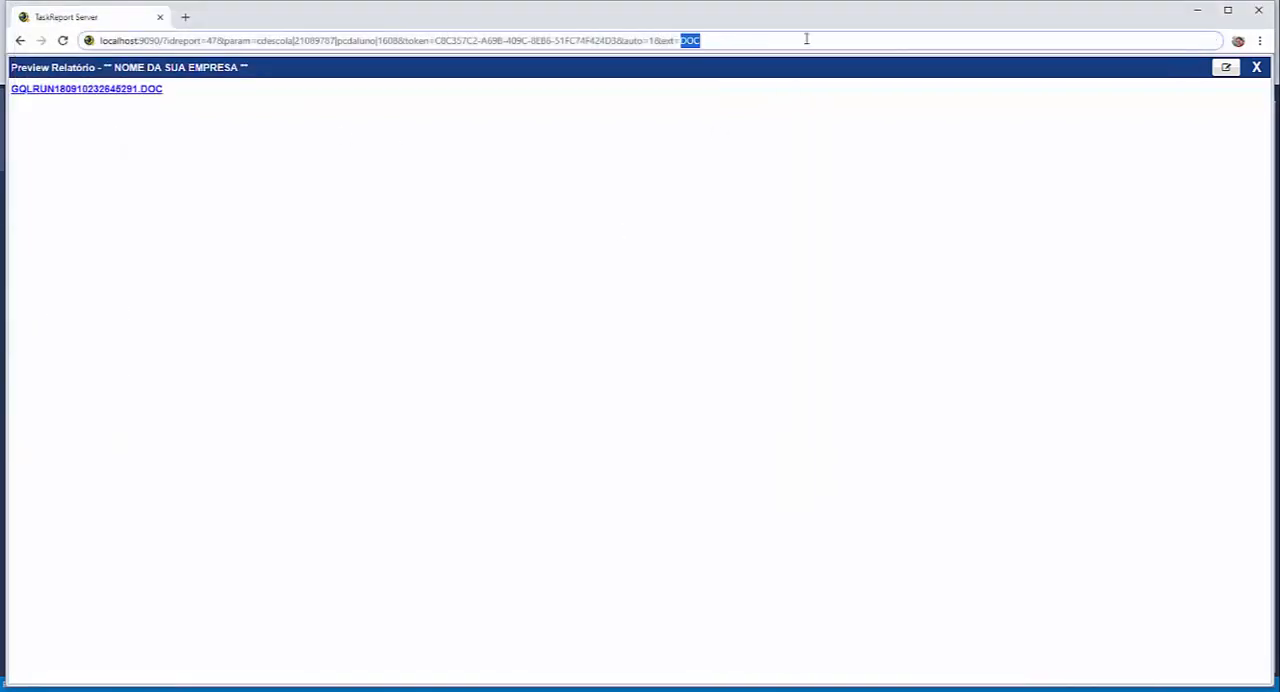
pyautogui.write('XX')
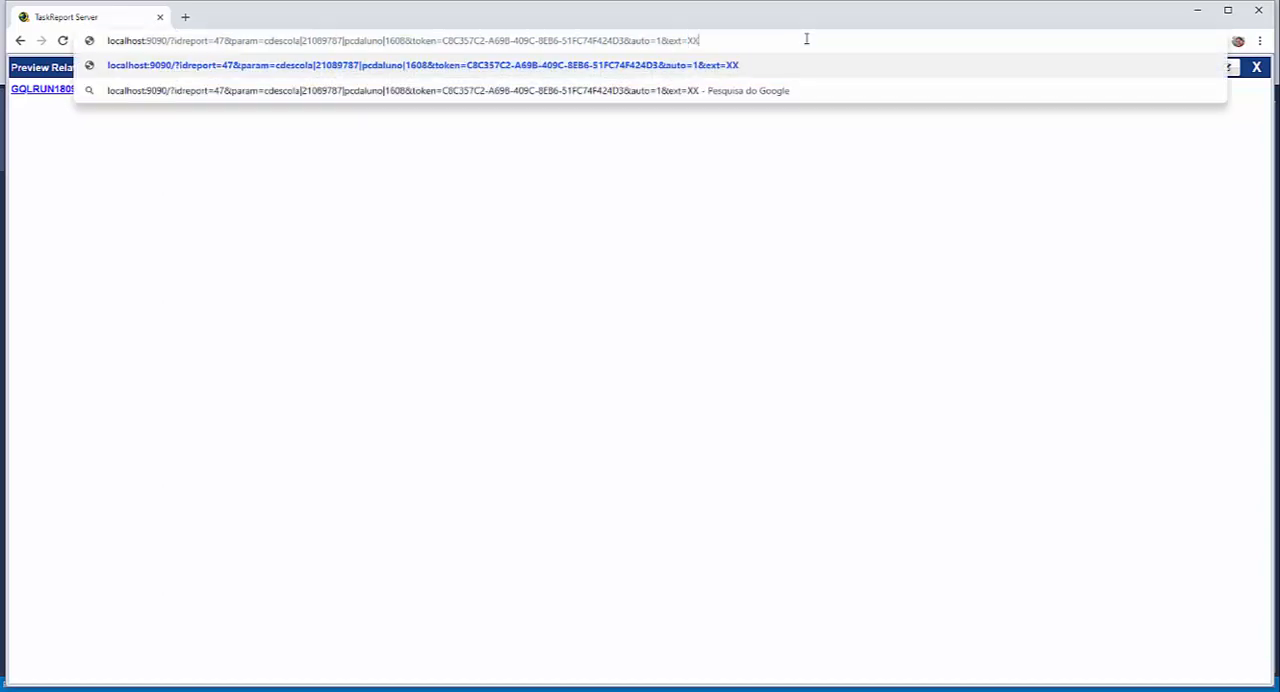
pyautogui.press('BackSpace')
pyautogui.write('LSX')
pyautogui.press('BackSpace')
pyautogui.press('BackSpace')
pyautogui.press('BackSpace')
pyautogui.press('BackSpace')
pyautogui.press('BackSpace')
pyautogui.press('BackSpace')
pyautogui.press('BackSpace')
pyautogui.press('BackSpace')
pyautogui.press('BackSpace')
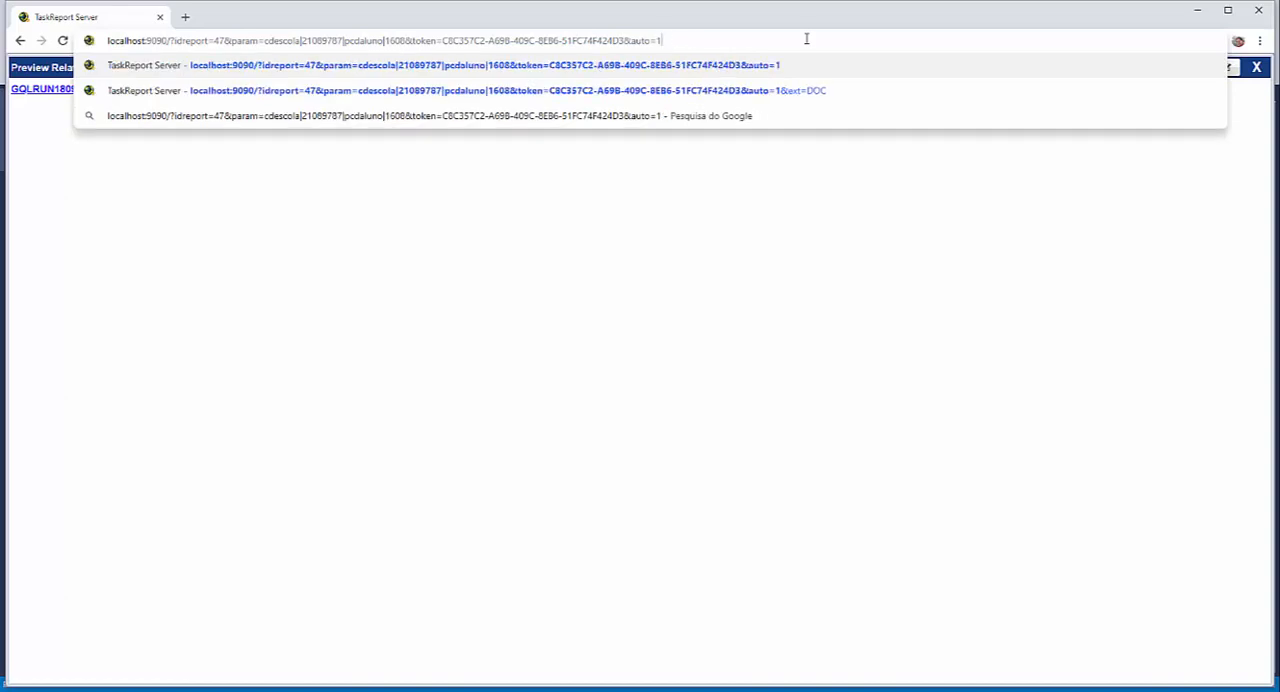
pyautogui.press('Return')
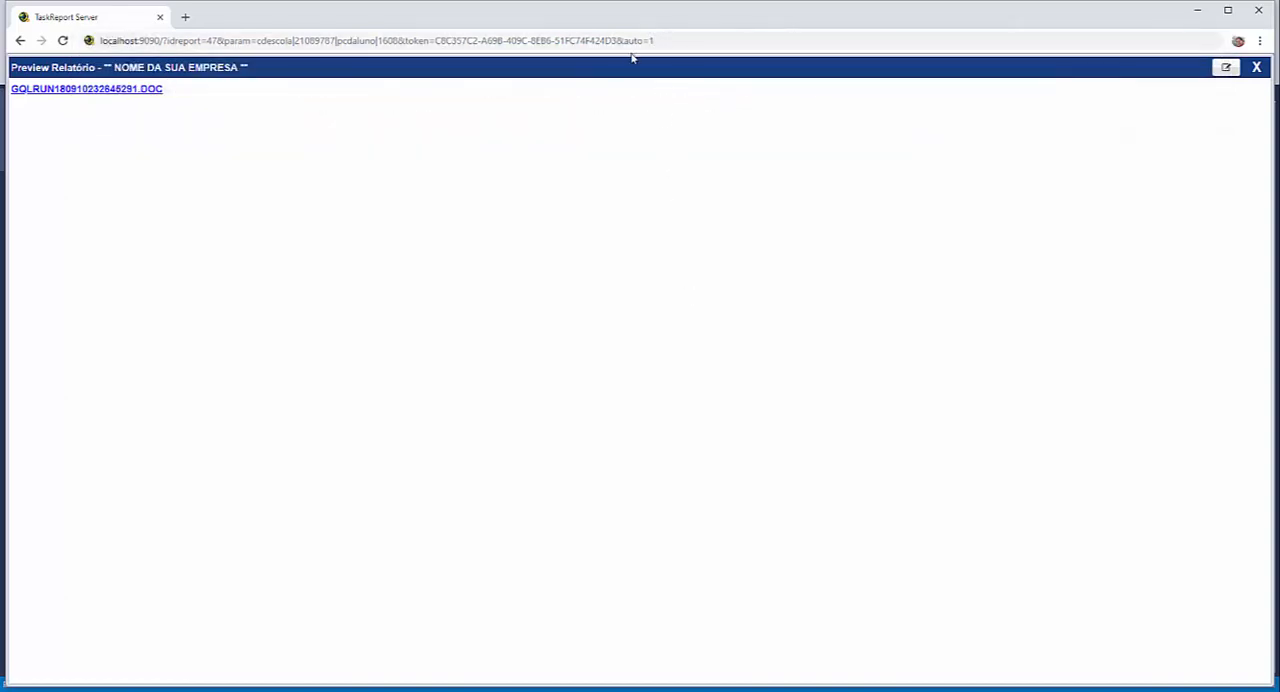
# - Append an email parameter with the recipient's e-mail address to the report URL after auto=1
pyautogui.click(829, 35)
pyautogui.click(828, 36)
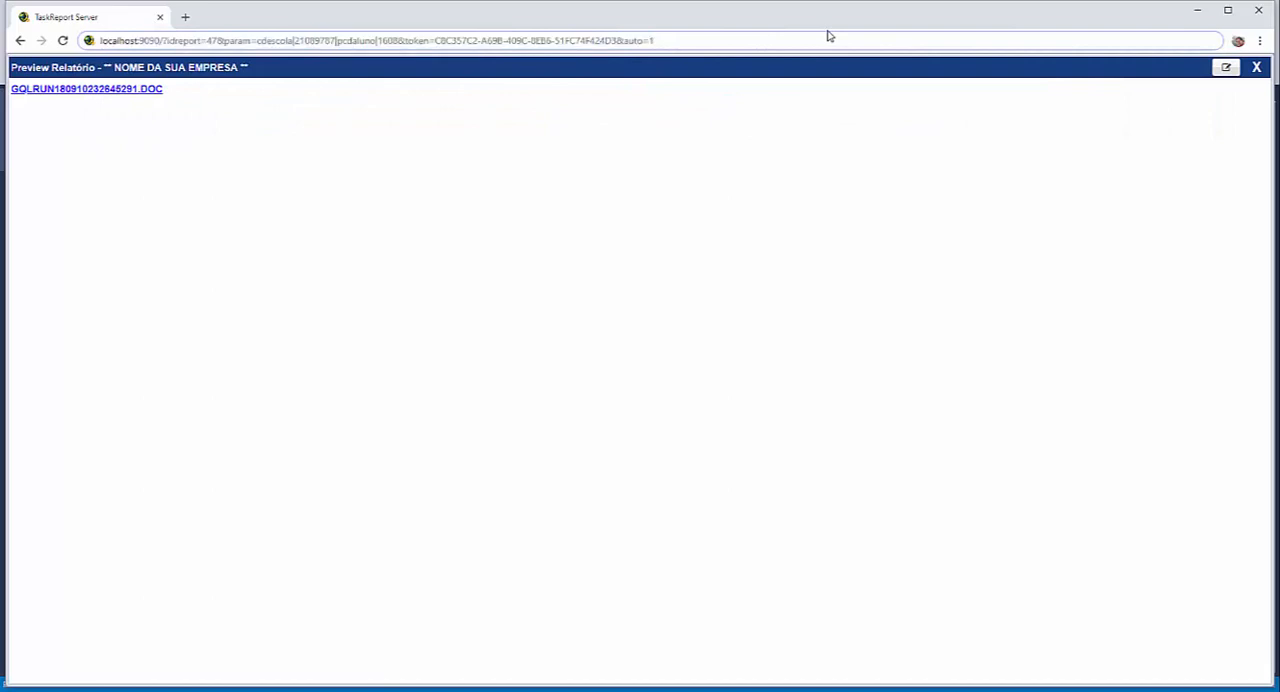
pyautogui.write('&')
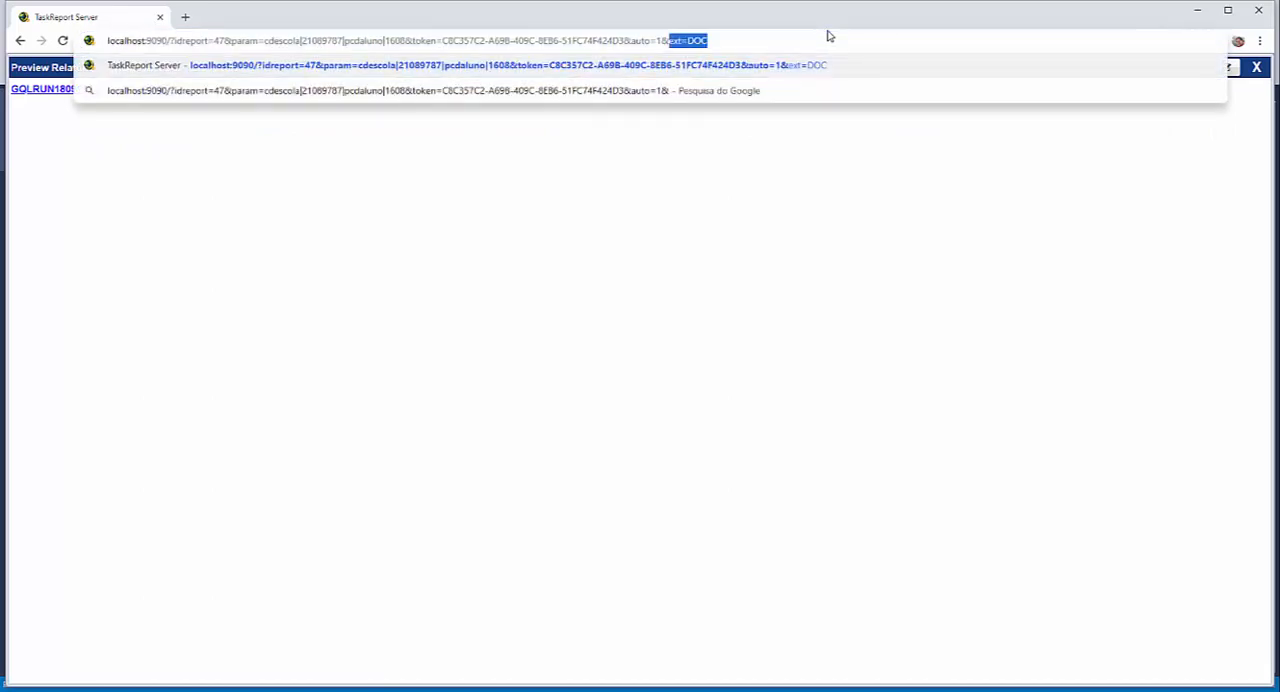
pyautogui.write('EM')
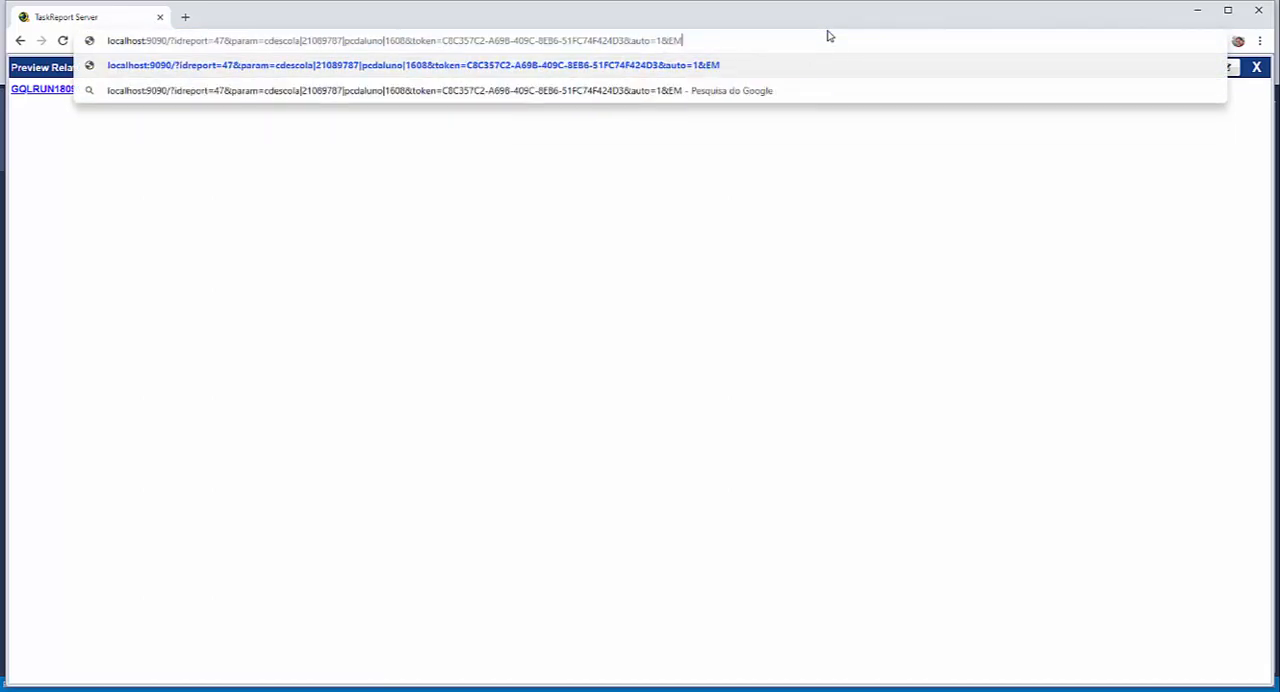
pyautogui.write('ail')
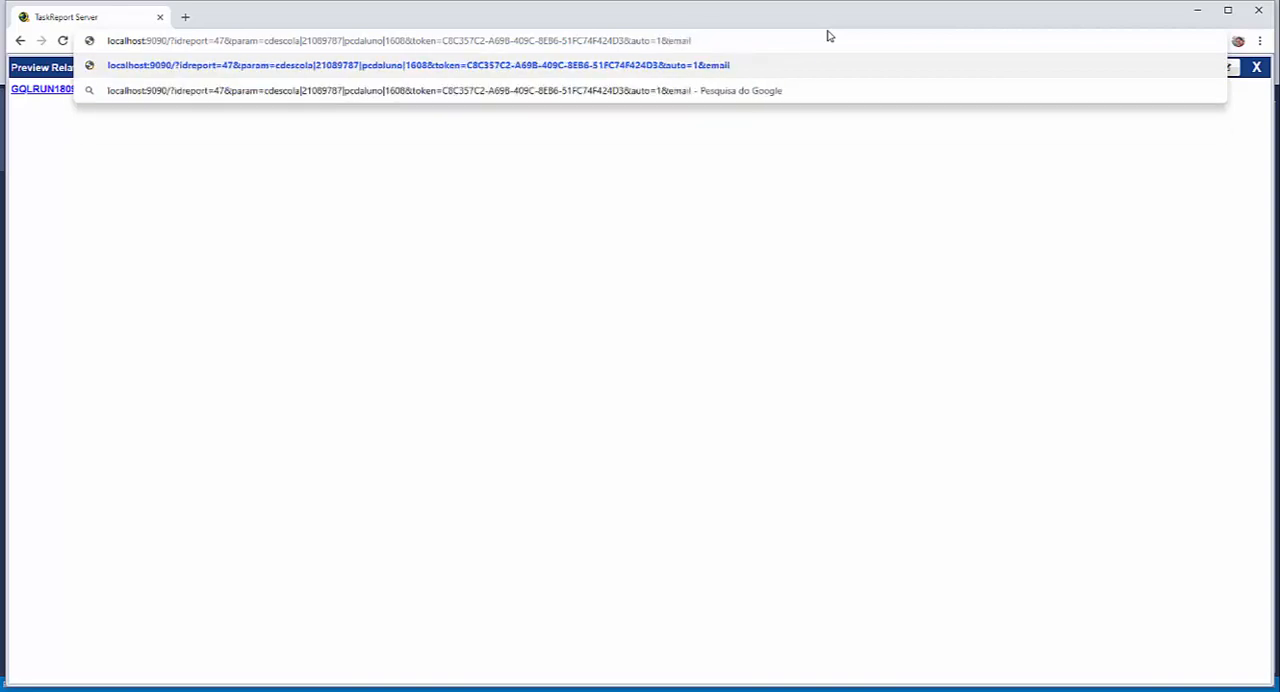
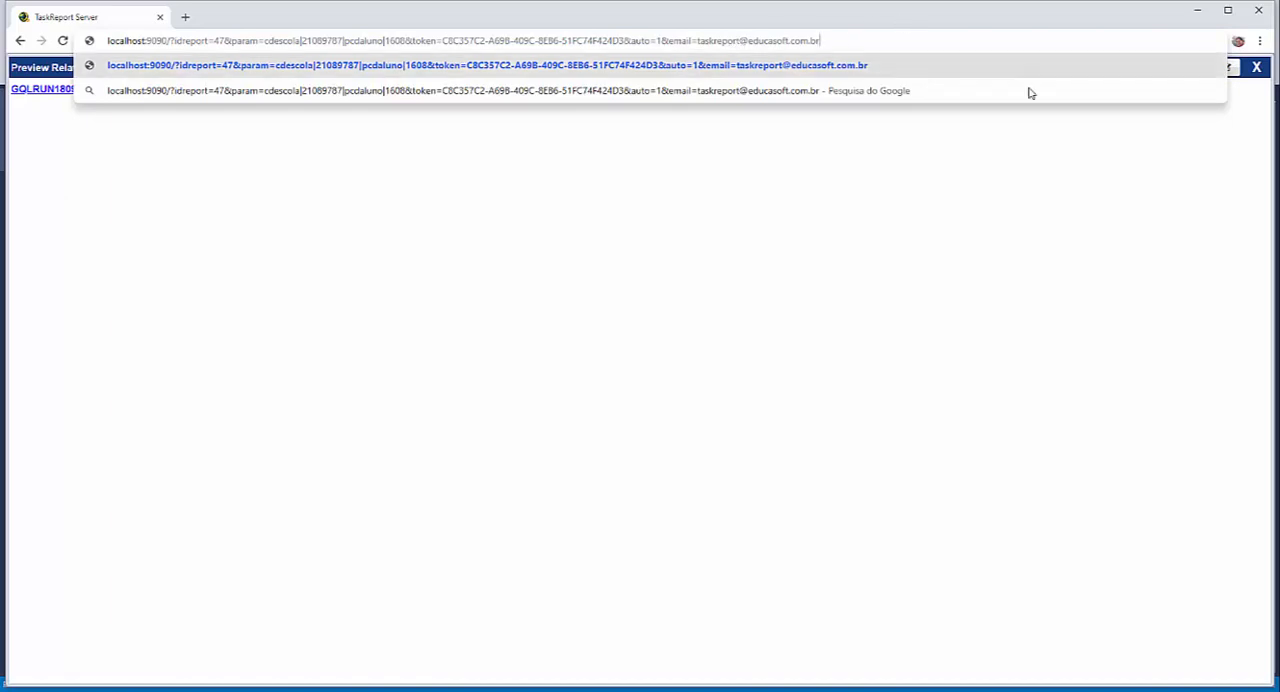
pyautogui.click(965, 188)
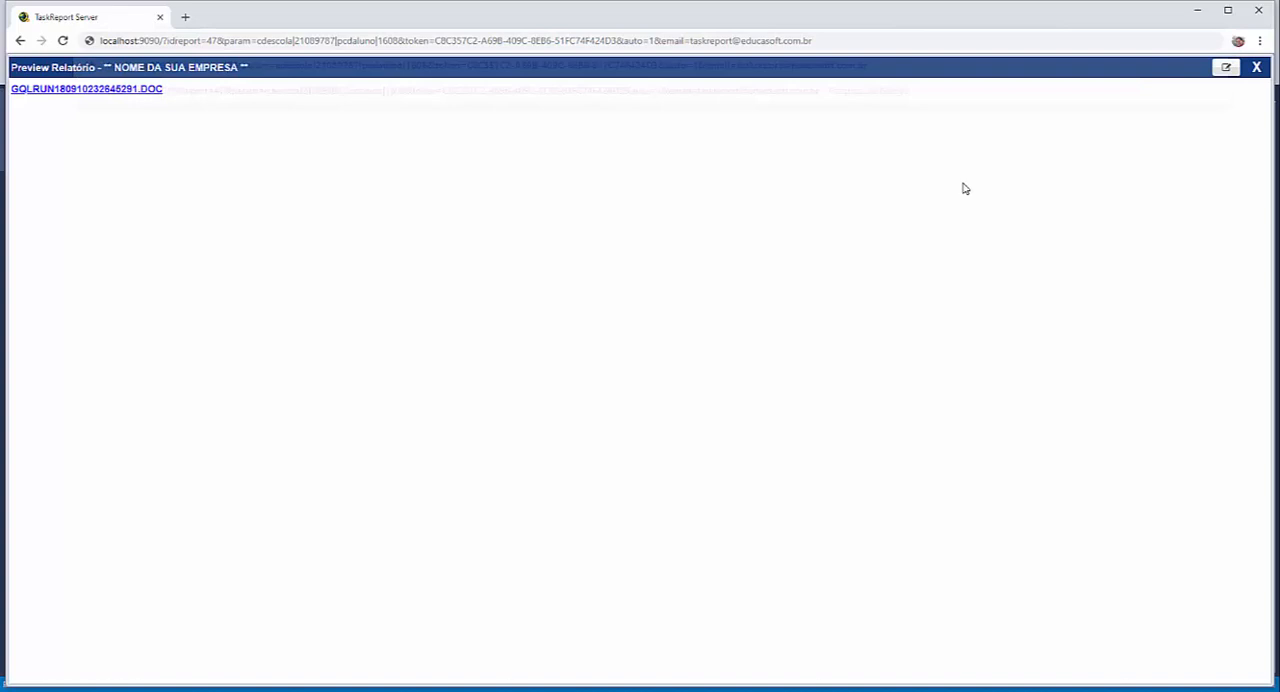
# - Try to load the report URL with auto=1 and the email parameter, agreeing to leave the current page
pyautogui.click(870, 37)
pyautogui.press('Home')
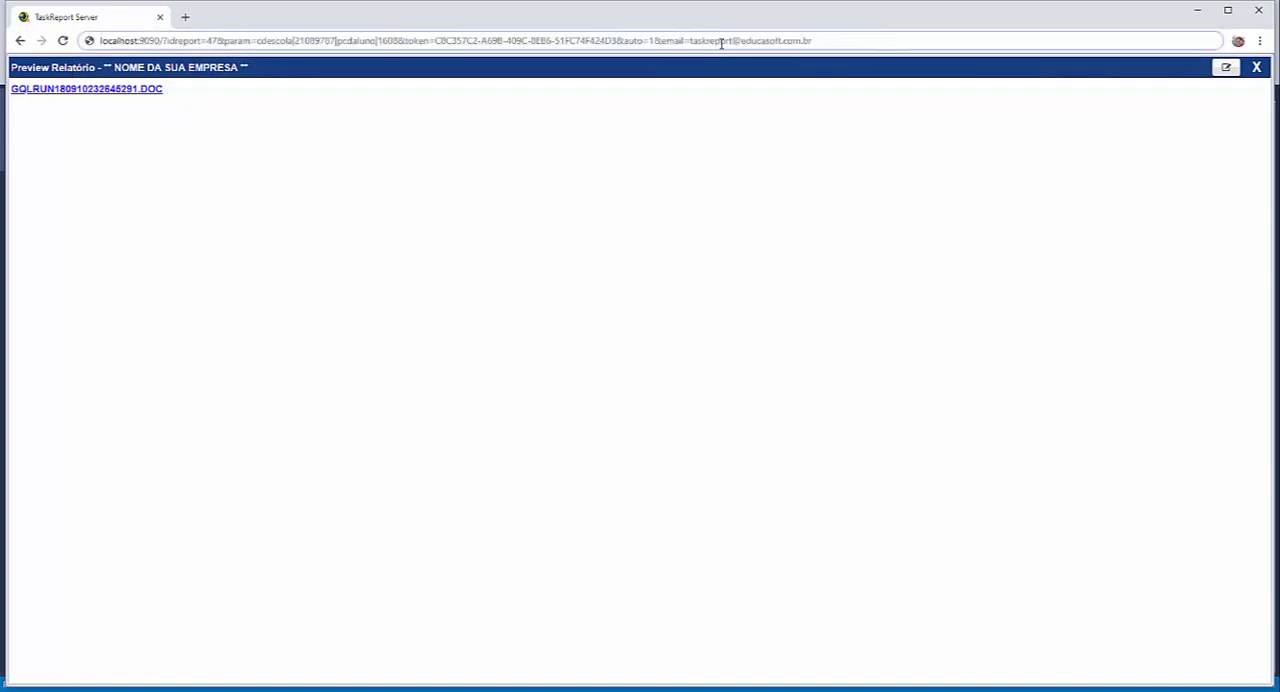
pyautogui.moveTo(653, 40); pyautogui.dragTo(623, 41)
pyautogui.click(849, 40)
pyautogui.press('Return')
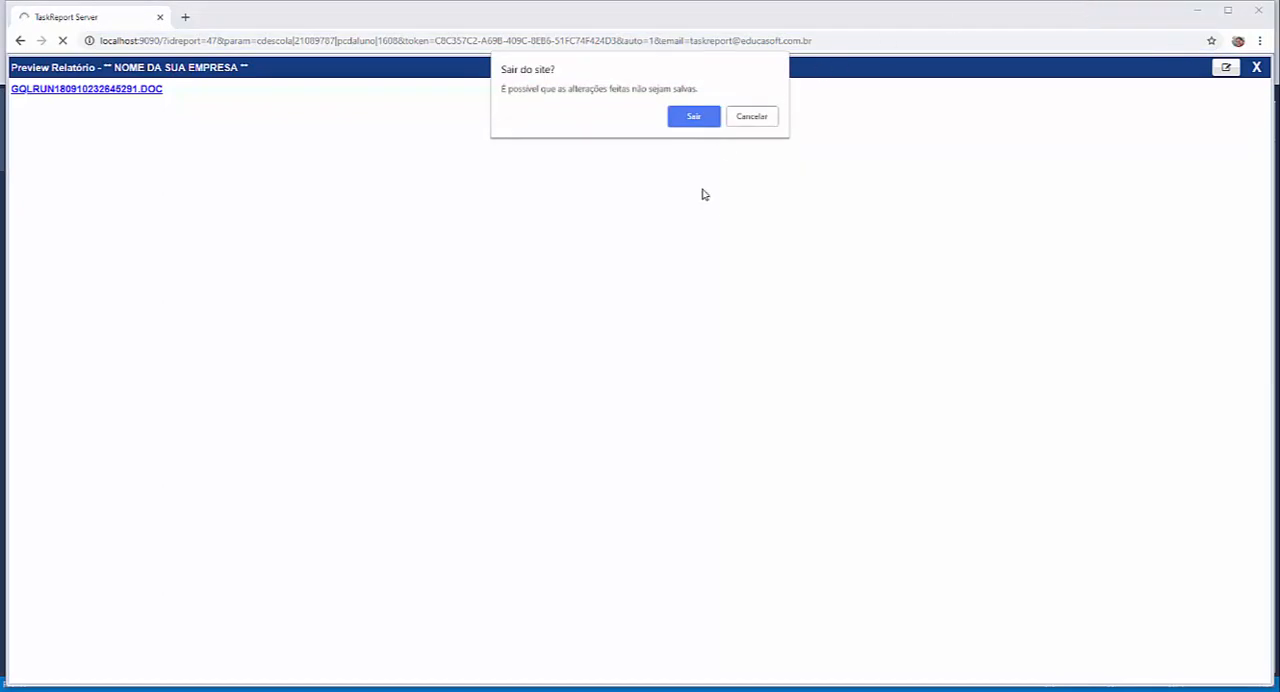
pyautogui.click(697, 119)
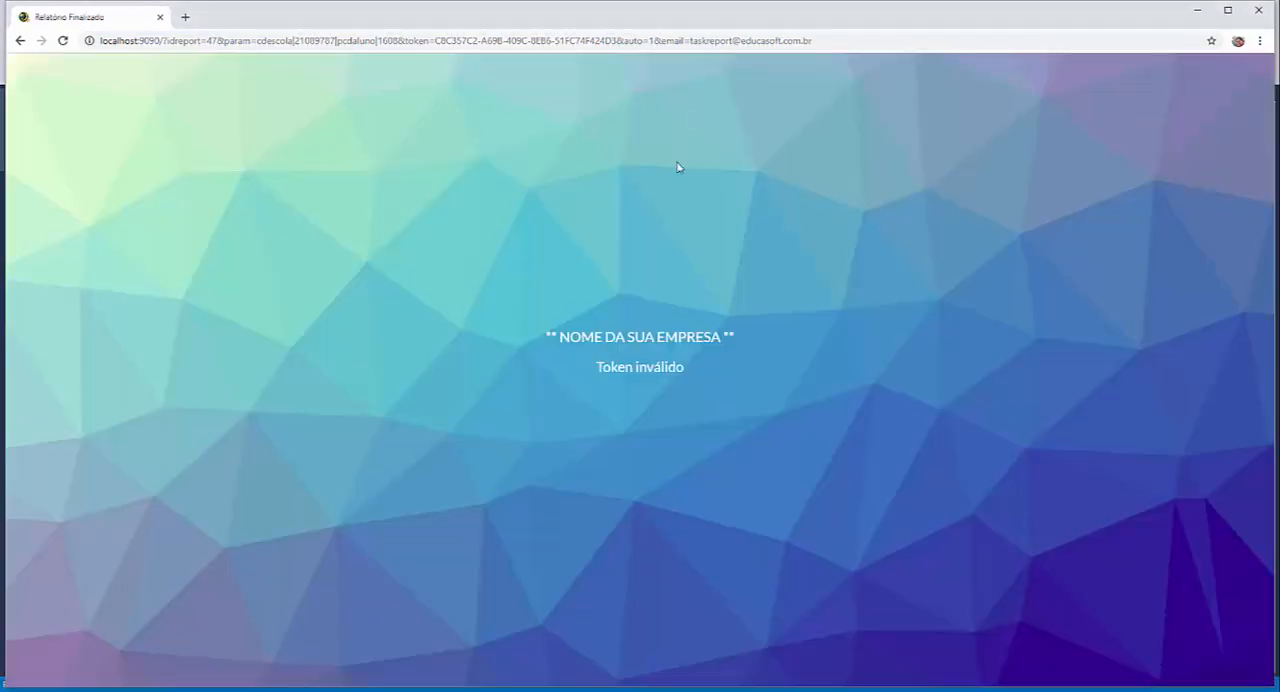
# - Insert the access token into tokenreport again in SQL Server Management Studio, then reload the report URL with the email parameter in the browser
pyautogui.hotkey('alt', 'Tab')
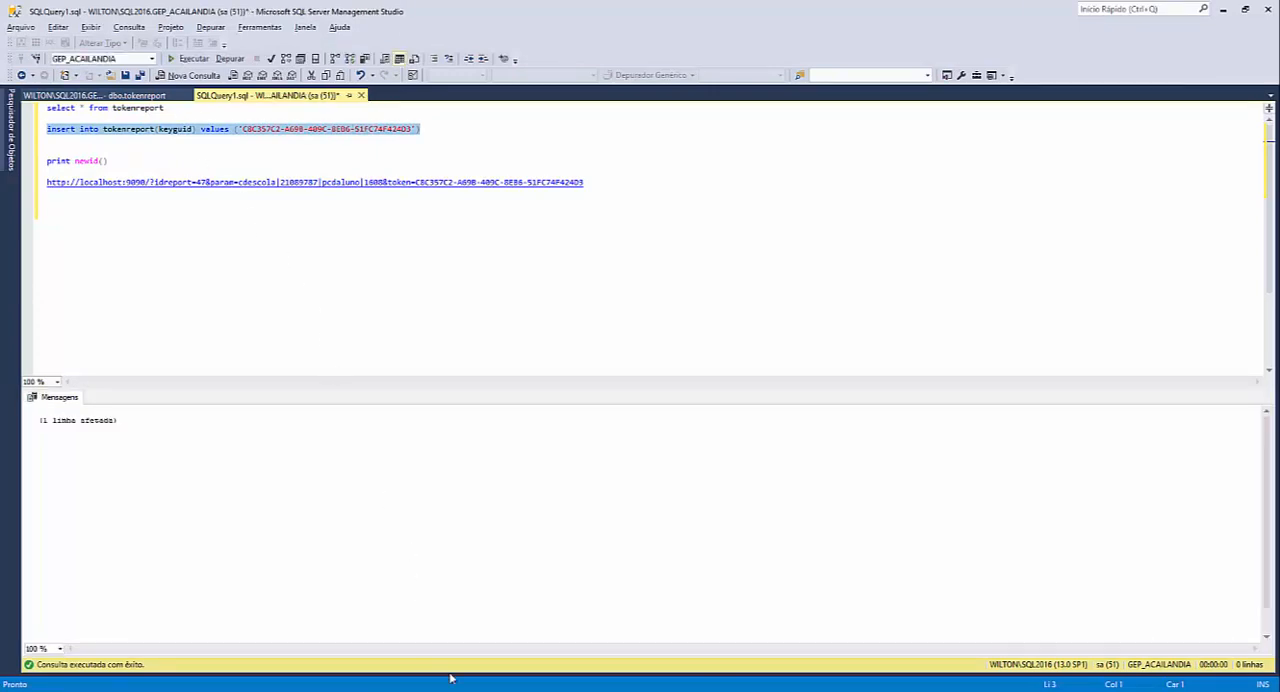
pyautogui.hotkey('alt', 'Tab')
pyautogui.click(843, 40)
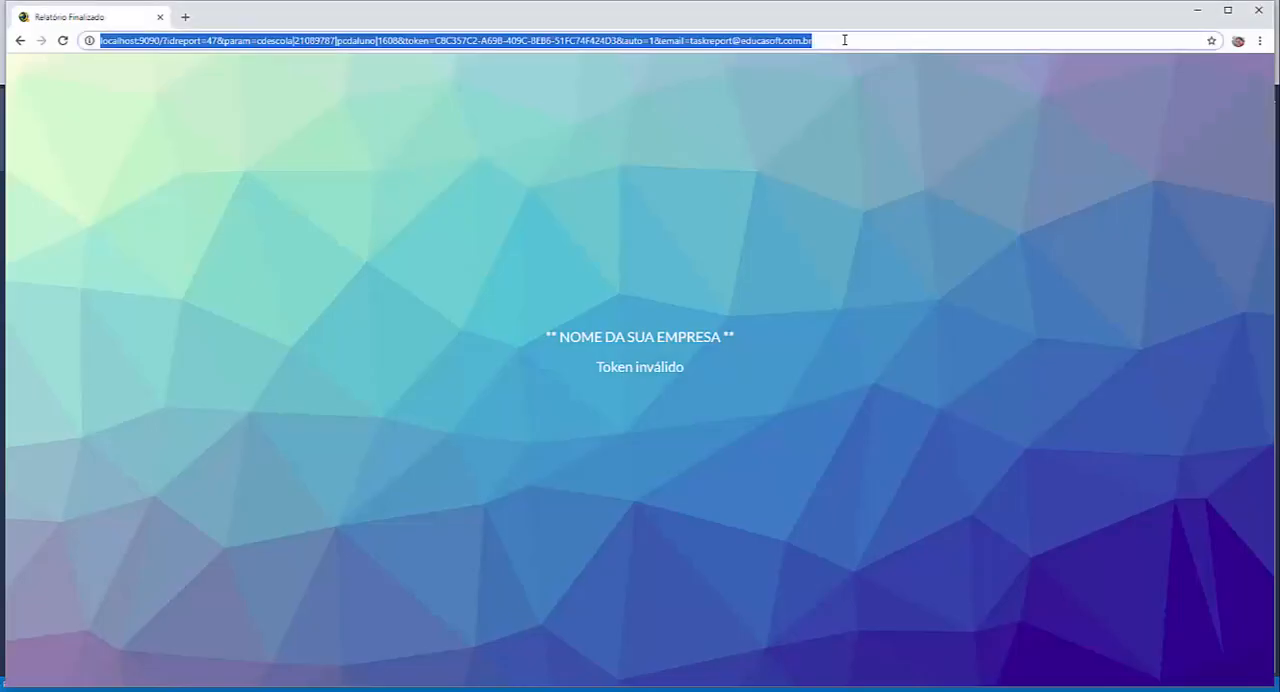
pyautogui.press('Return')
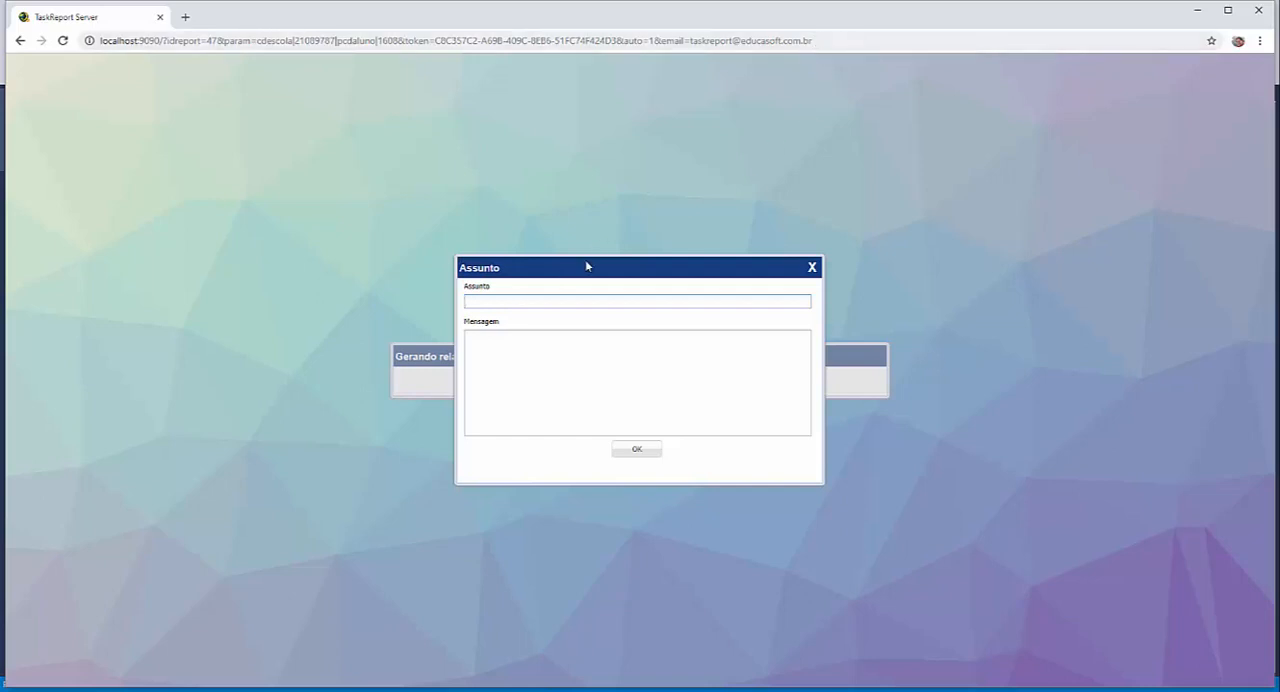
# - Send the report by e-mail with the subject "assunto" and a short message, and dismiss the notice
pyautogui.click(582, 296)
pyautogui.press('Tab')
pyautogui.write('men')
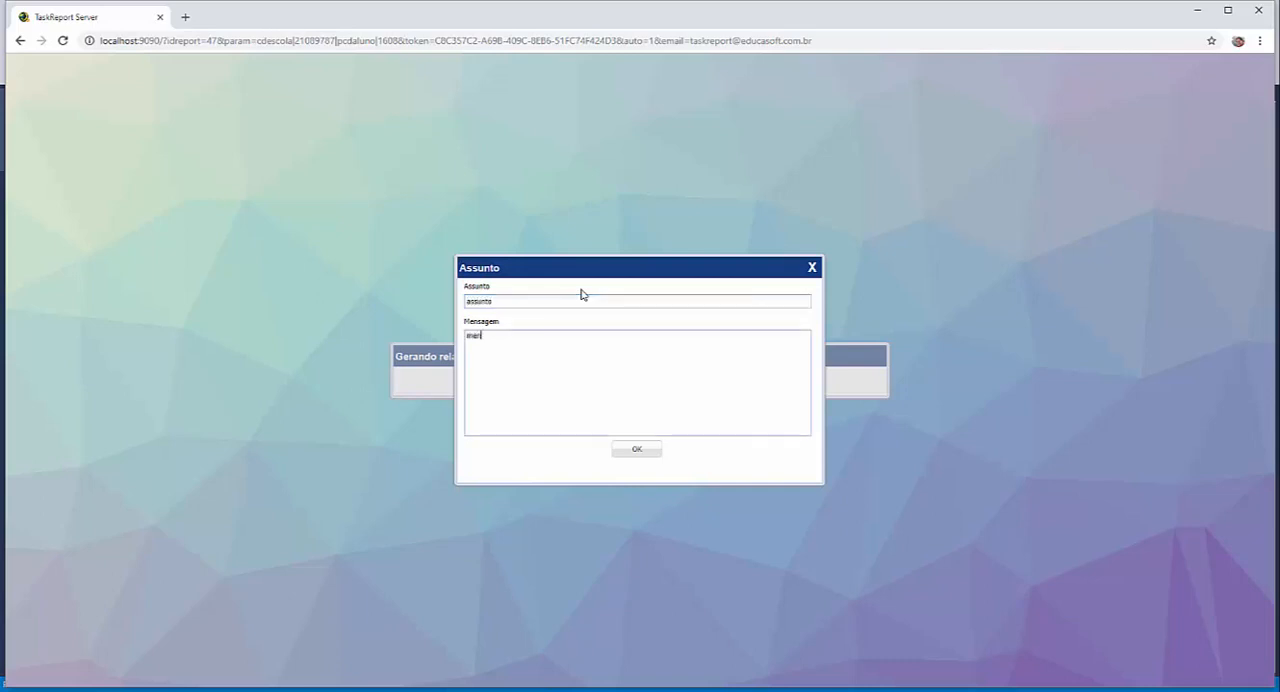
pyautogui.write('saemm do email')
pyautogui.click(640, 452)
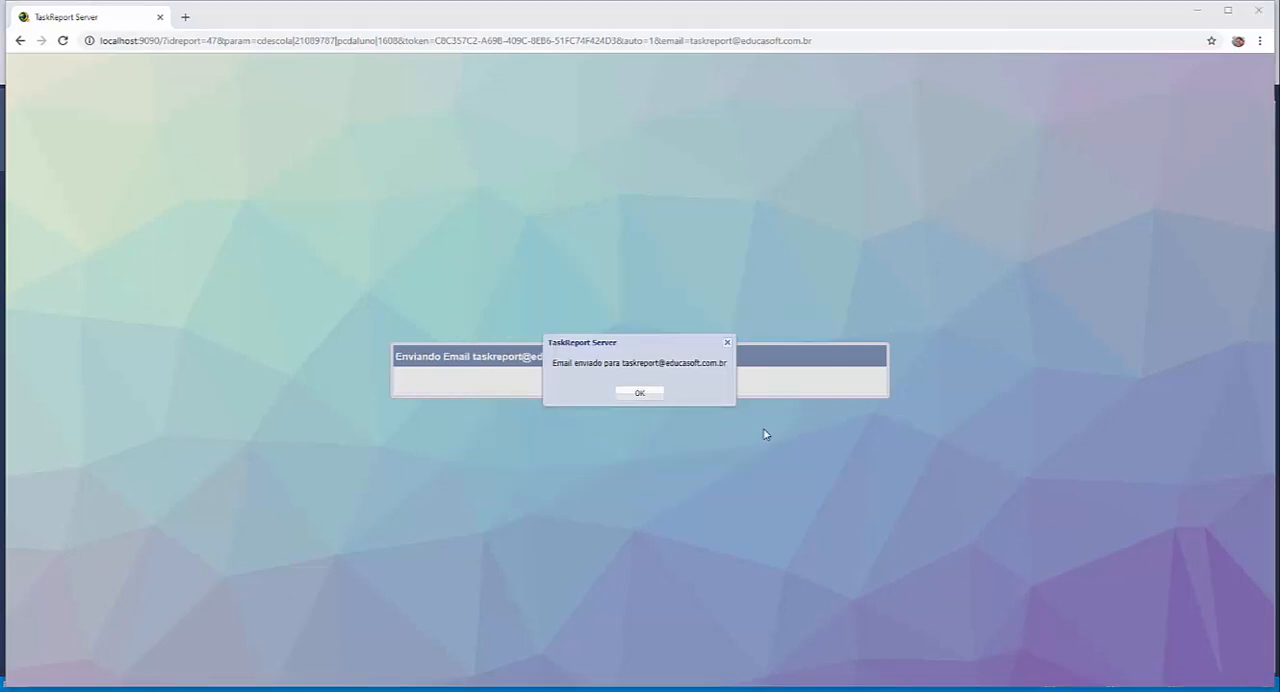
pyautogui.click(638, 394)
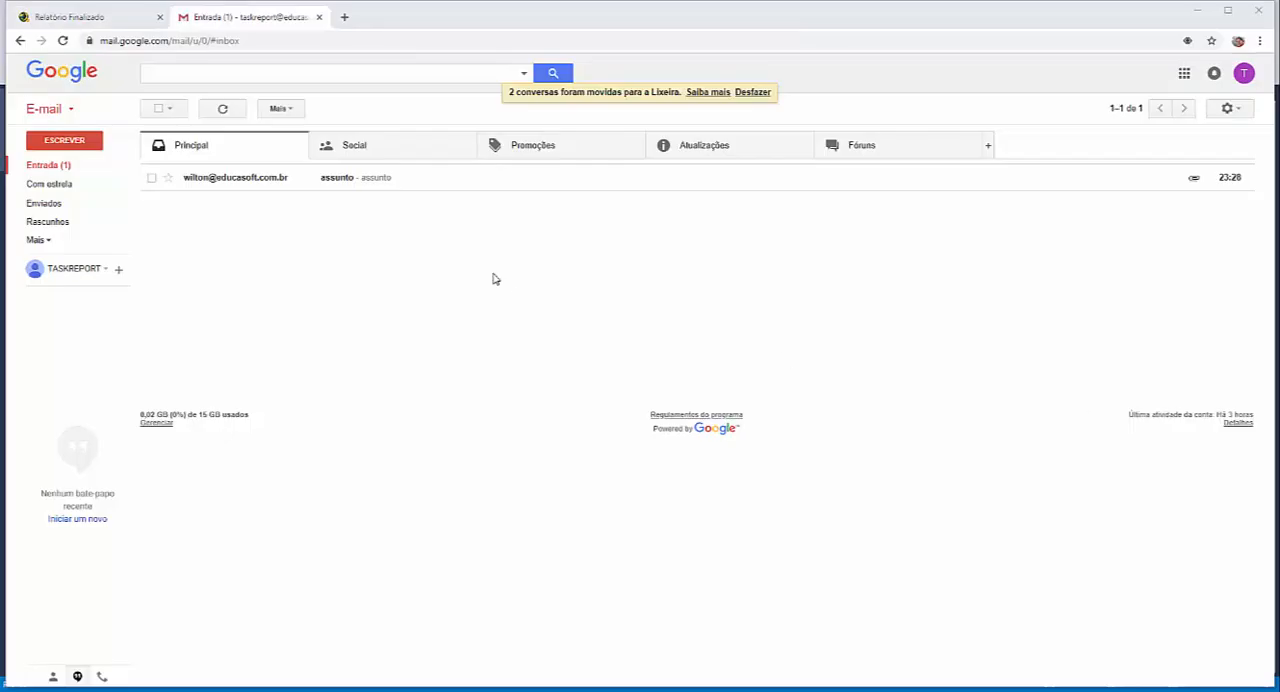
# - Open the received "assunto" message in Gmail, view its attached PDF report, and return to the TaskReport page
pyautogui.click(246, 177)
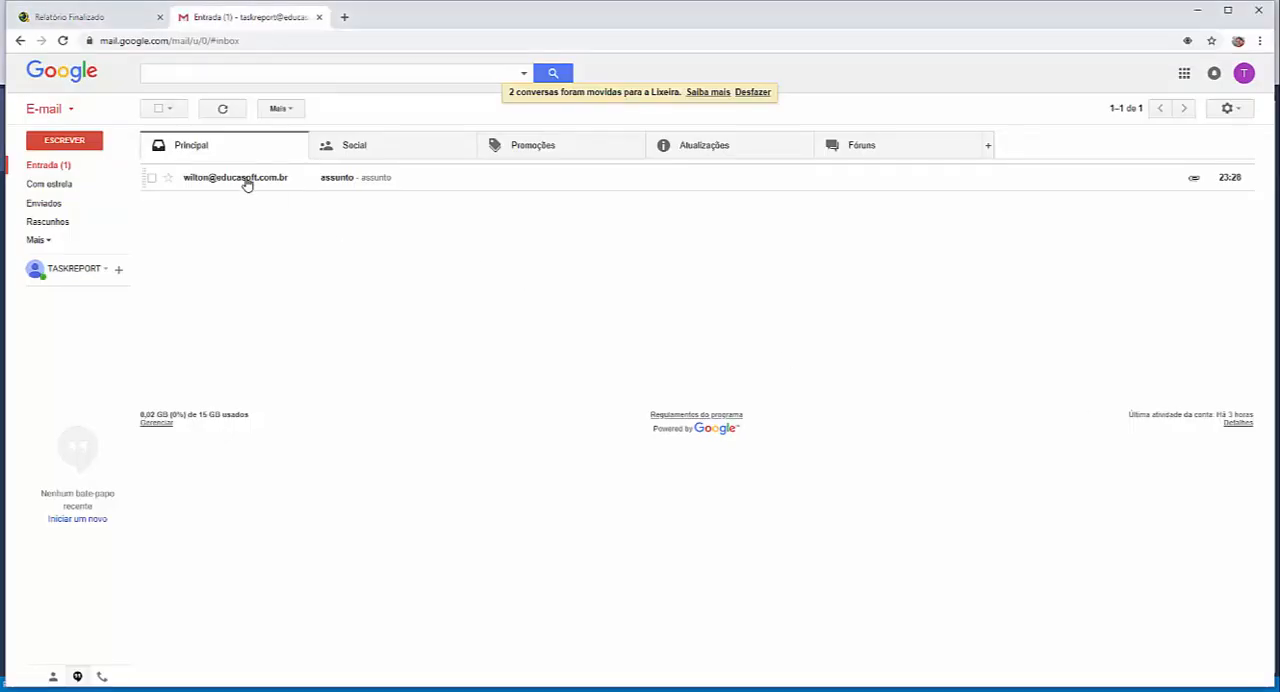
pyautogui.click(237, 249)
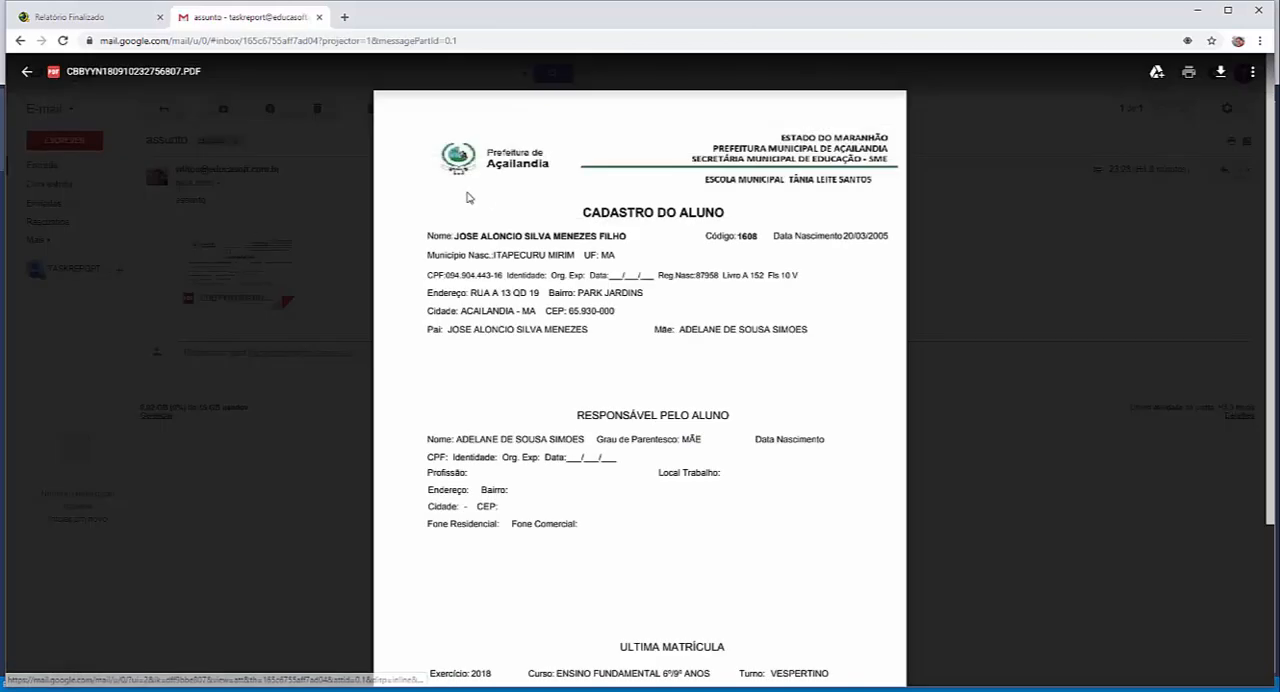
pyautogui.click(169, 187)
pyautogui.click(120, 18)
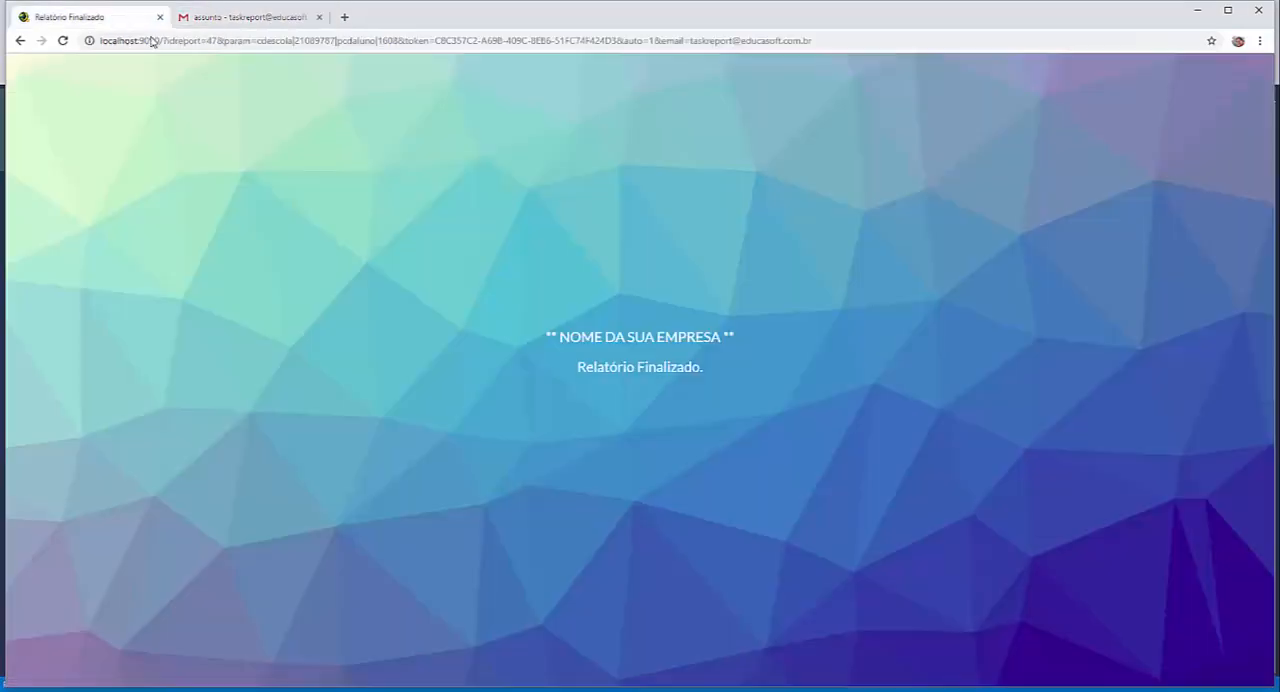